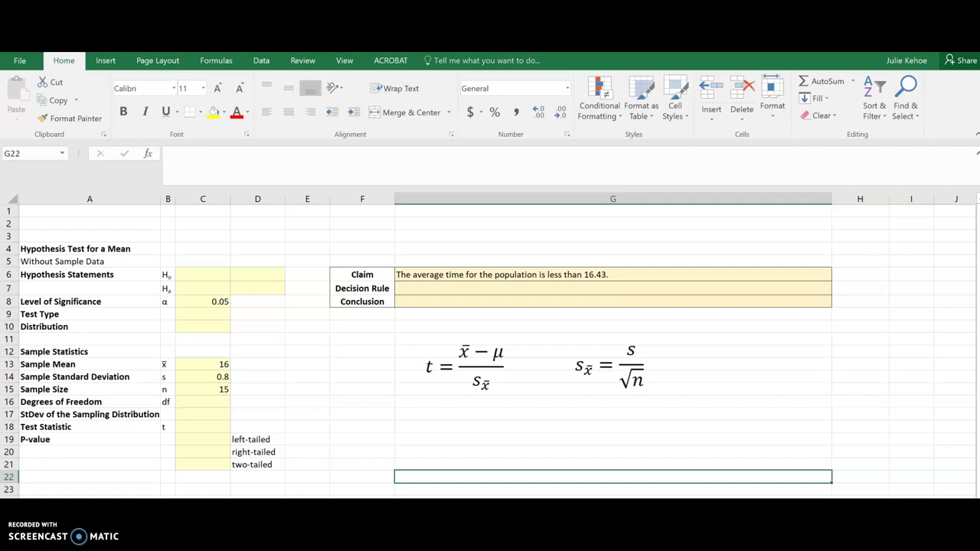
Enter the null hypothesis expression "μ =" in C6, using the Greek small letter mu symbol.
{"action": "left_click", "coordinate": [476, 277]}
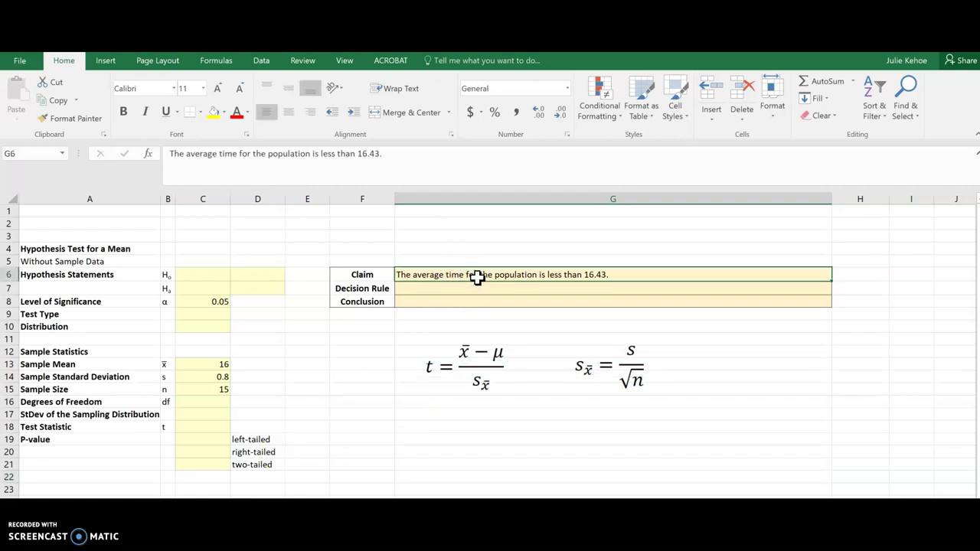
{"action": "left_click", "coordinate": [478, 291]}
{"action": "left_click", "coordinate": [203, 273]}
{"action": "left_click", "coordinate": [213, 276]}
{"action": "left_click", "coordinate": [105, 60]}
{"action": "left_click", "coordinate": [917, 98]}
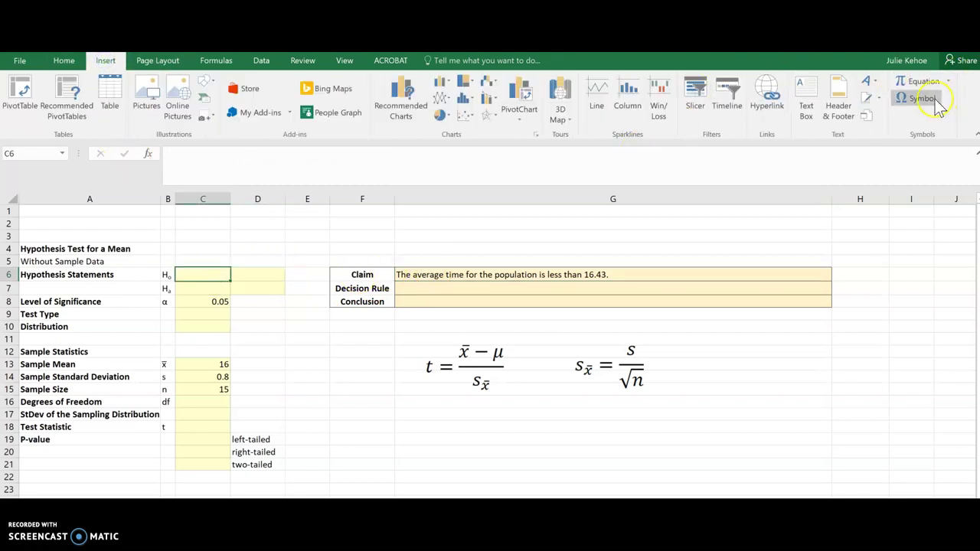
{"action": "left_click", "coordinate": [527, 280]}
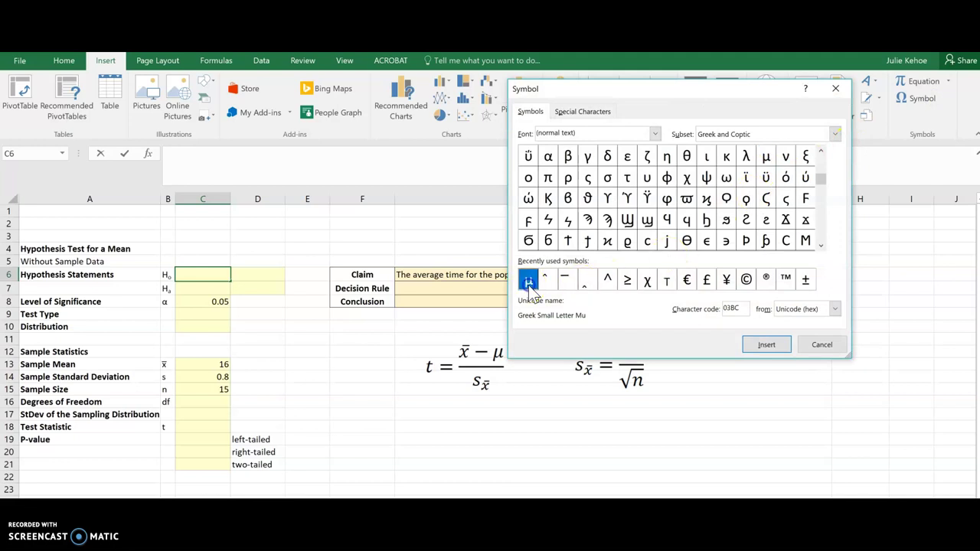
{"action": "left_click", "coordinate": [767, 345]}
{"action": "left_click", "coordinate": [818, 342]}
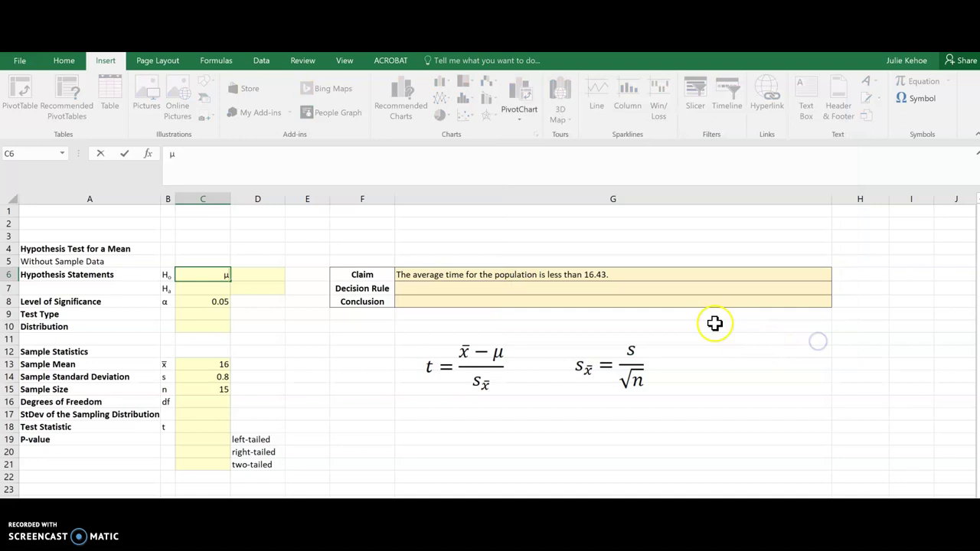
{"action": "type", "text": "="}
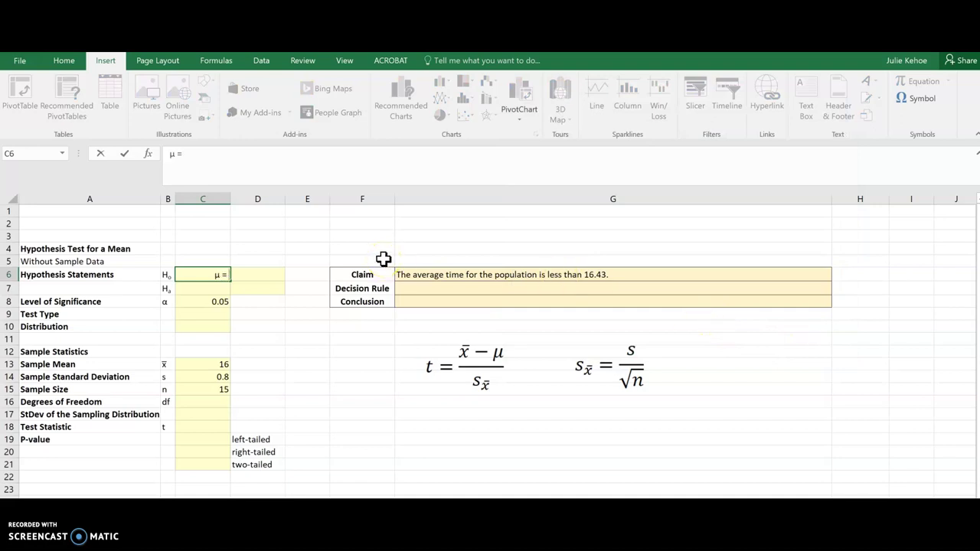
{"action": "key", "text": "Return"}
Enter the hypothesized mean 16.43 for both hypothesis statements in D6 and D7.
{"action": "key", "text": "Right"}
{"action": "key", "text": "Up"}
{"action": "type", "text": "16.43"}
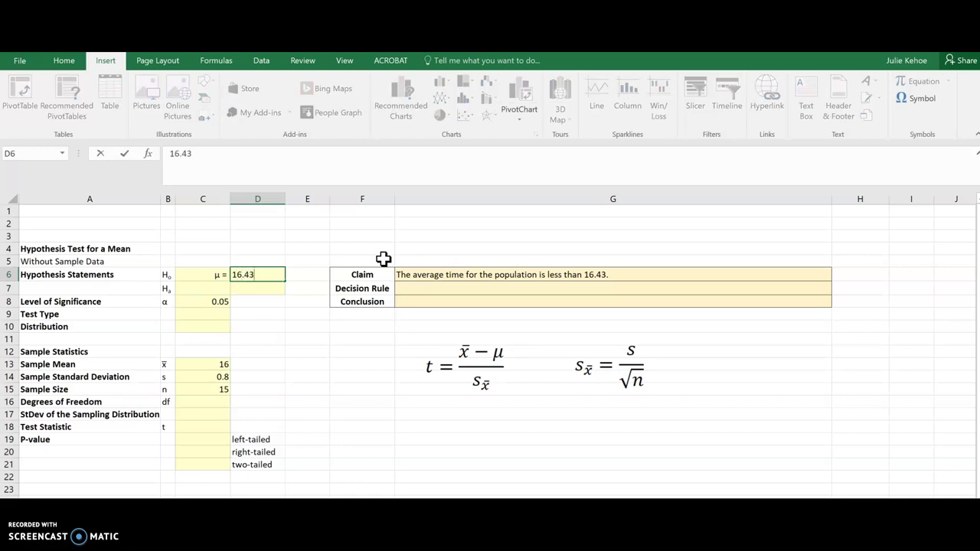
{"action": "key", "text": "Return"}
{"action": "type", "text": "16.43"}
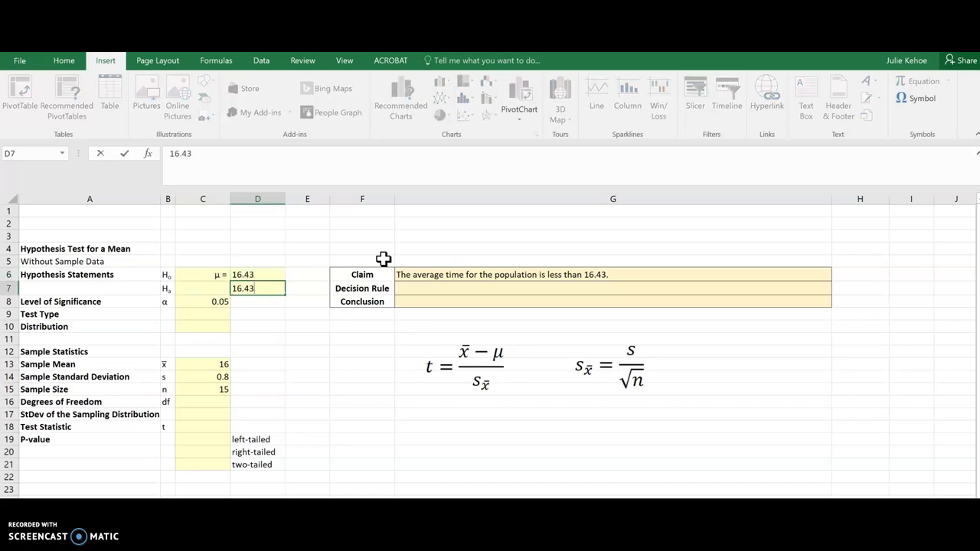
{"action": "key", "text": "Left"}
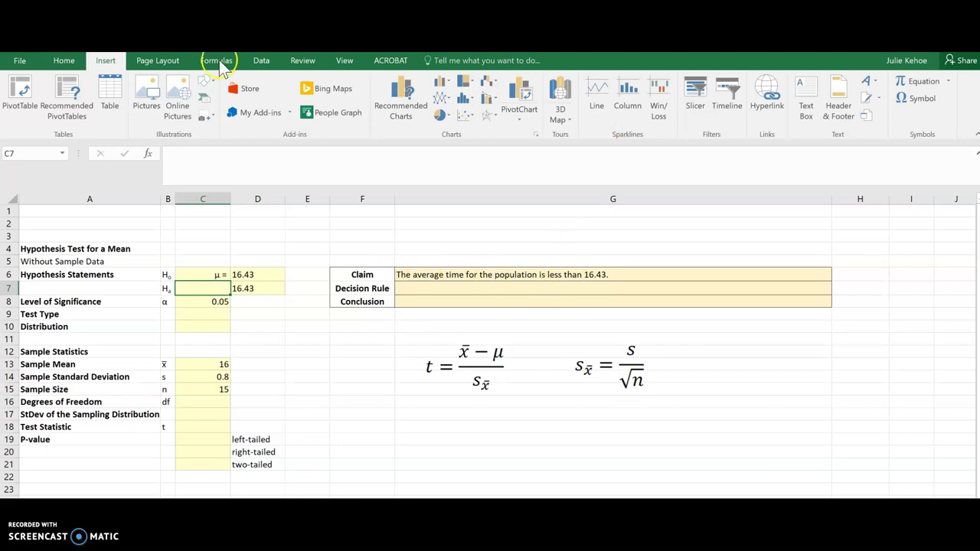
Enter the alternative hypothesis expression "μ <" in C7, using the Greek small letter mu symbol.
{"action": "left_click", "coordinate": [915, 98]}
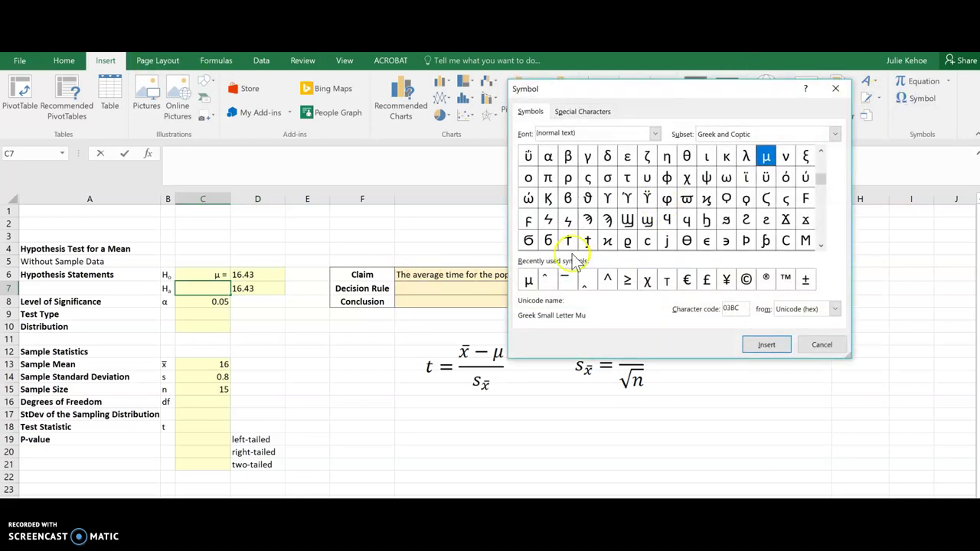
{"action": "left_click", "coordinate": [529, 281]}
{"action": "left_click", "coordinate": [766, 344]}
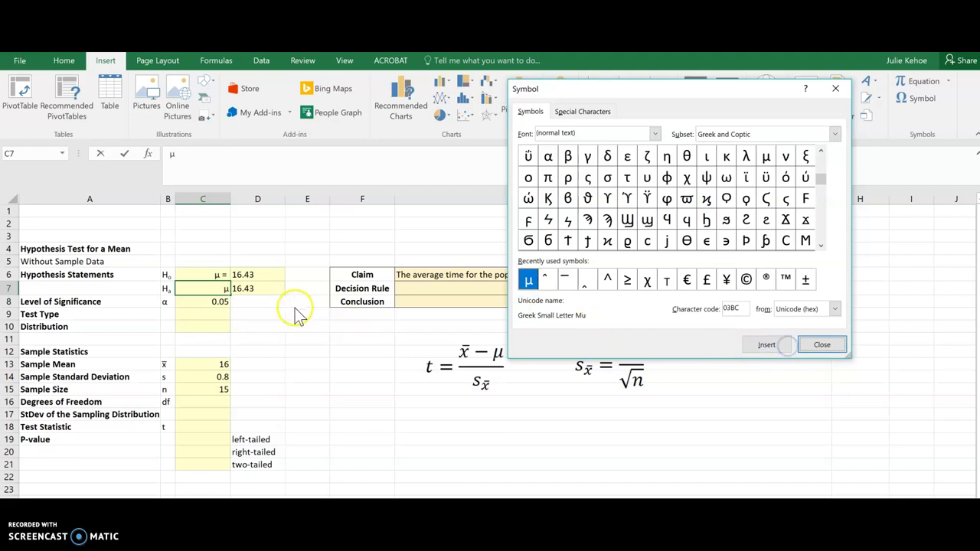
{"action": "left_click", "coordinate": [819, 344]}
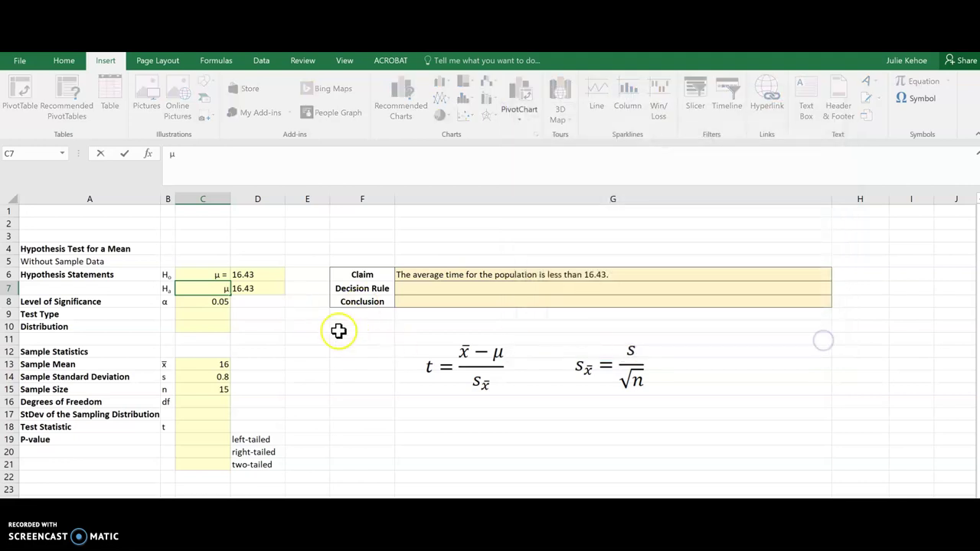
{"action": "type", "text": "<"}
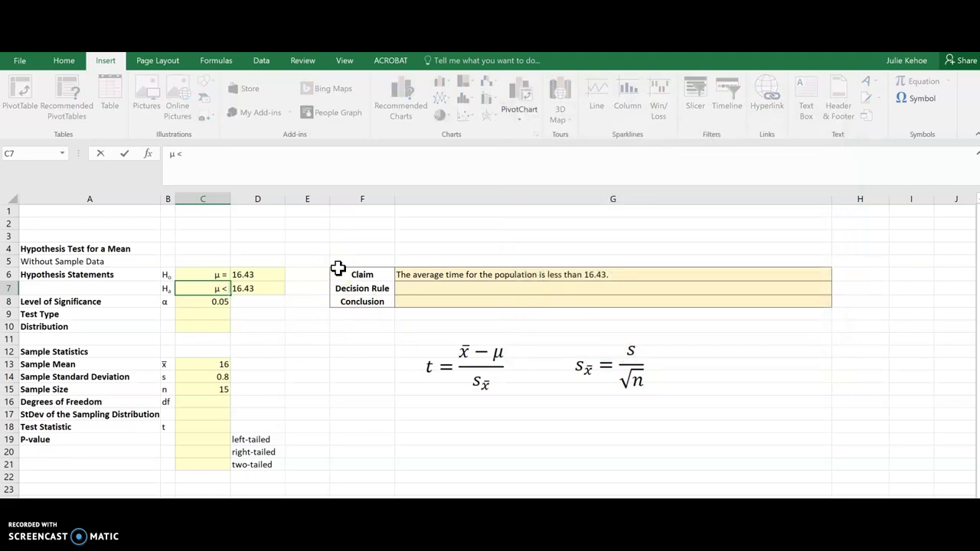
Label the alternative hypothesis as the claim by entering "claim" in E7.
{"action": "left_click", "coordinate": [317, 290]}
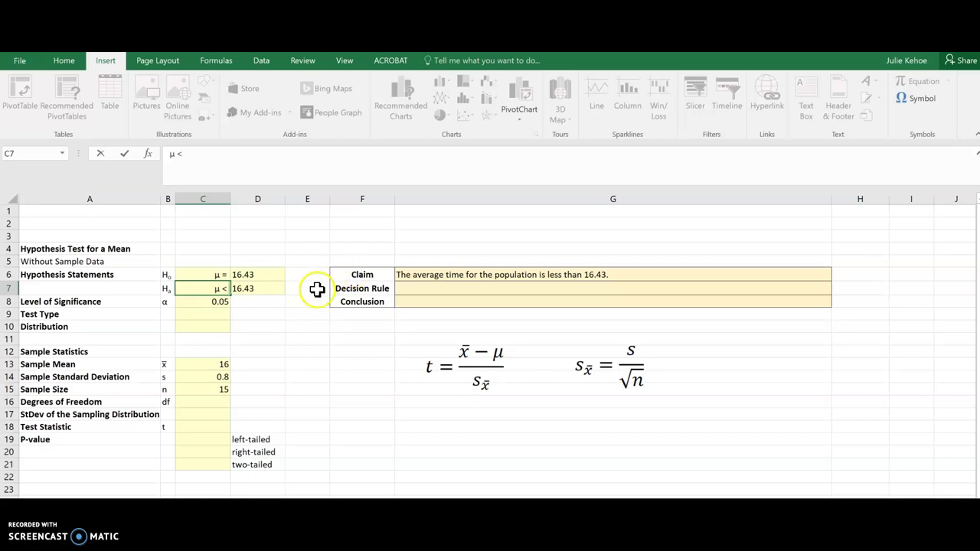
{"action": "type", "text": "claim"}
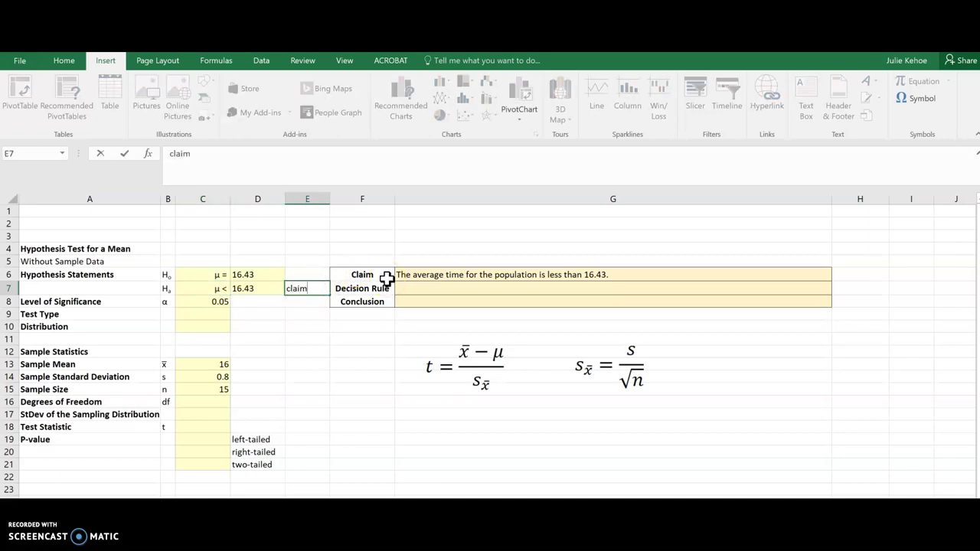
{"action": "key", "text": "Return"}
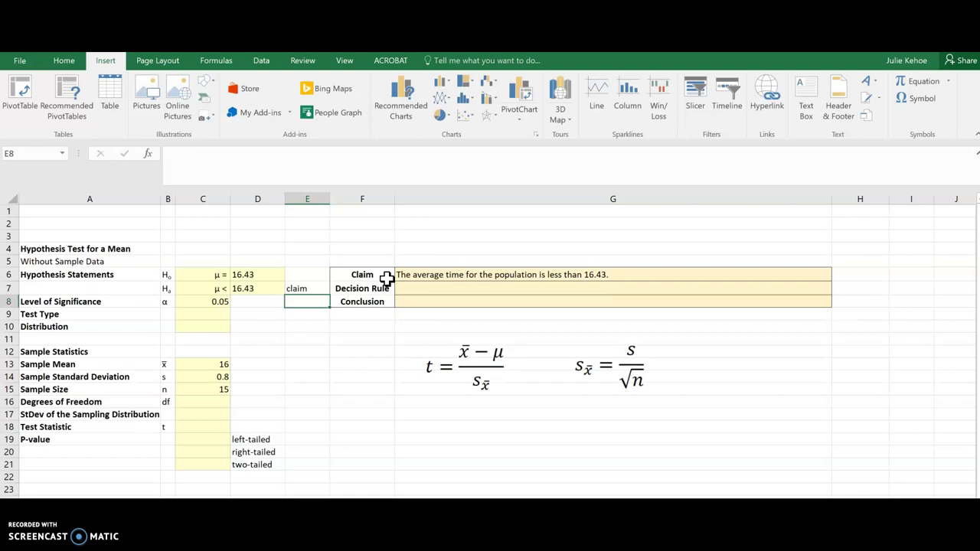
Fill in the test type as "left-tailed" in C9 and the distribution as "t-distribution" in C10.
{"action": "left_click", "coordinate": [220, 313]}
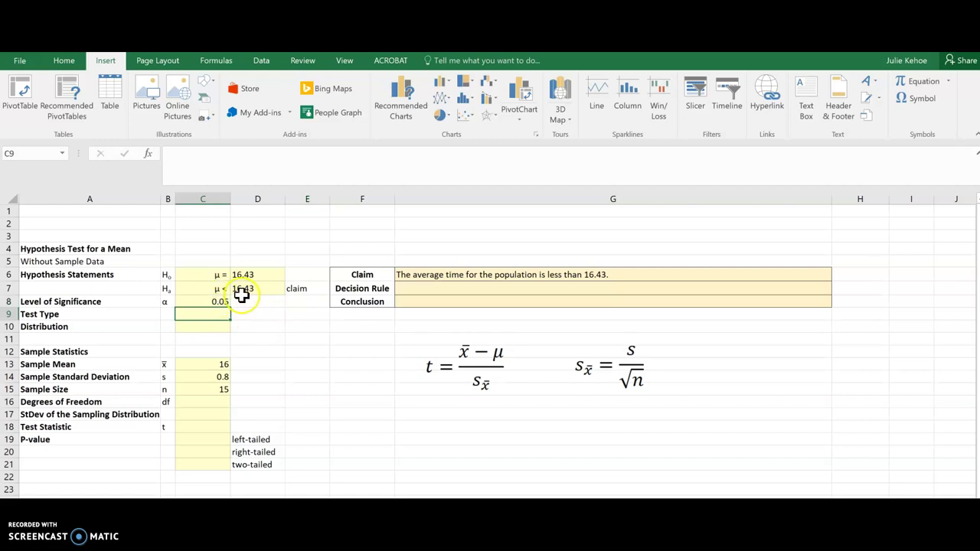
{"action": "type", "text": "left-tailed"}
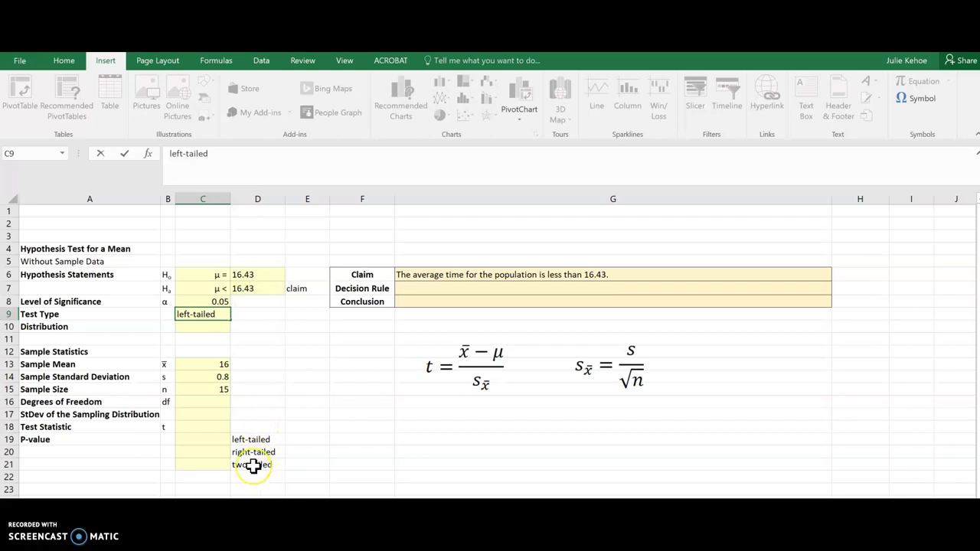
{"action": "key", "text": "Return"}
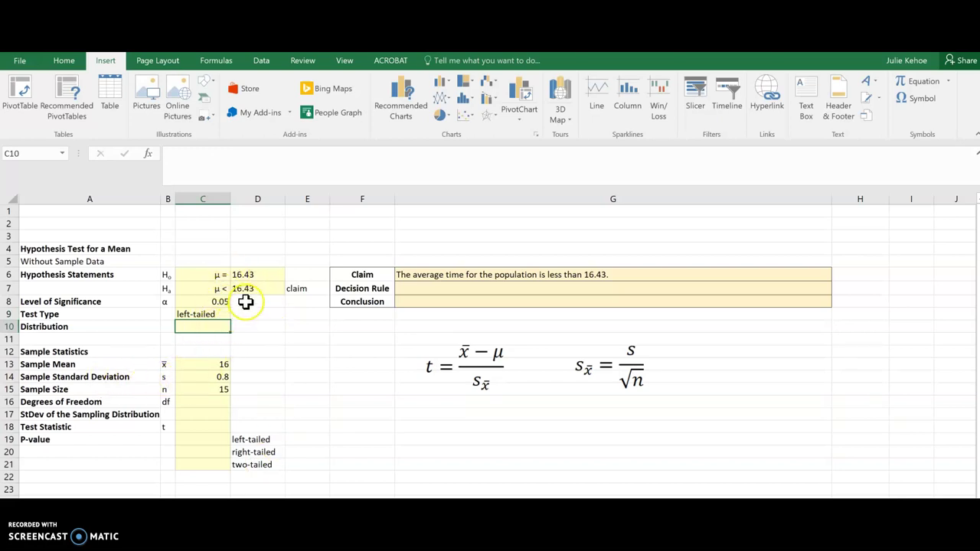
{"action": "type", "text": "t-distribution"}
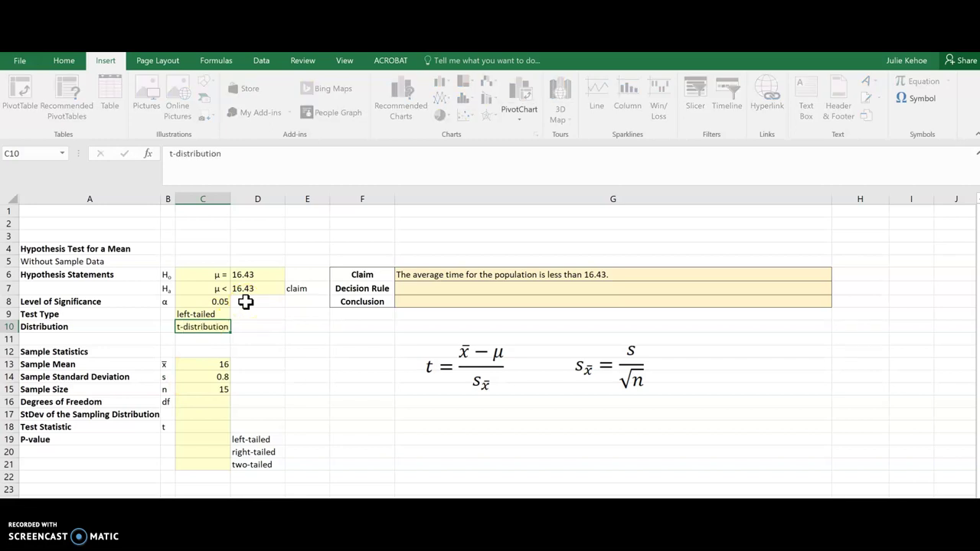
{"action": "key", "text": "Return"}
{"action": "key", "text": "Down"}
{"action": "key", "text": "Down"}
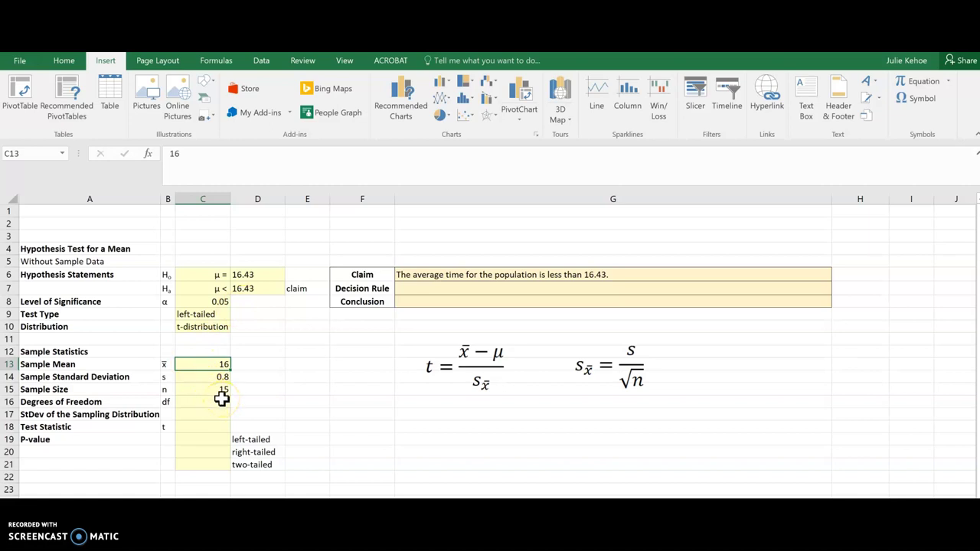
Calculate the degrees of freedom in C16 as the sample size minus one with =C15-1.
{"action": "left_click", "coordinate": [171, 414]}
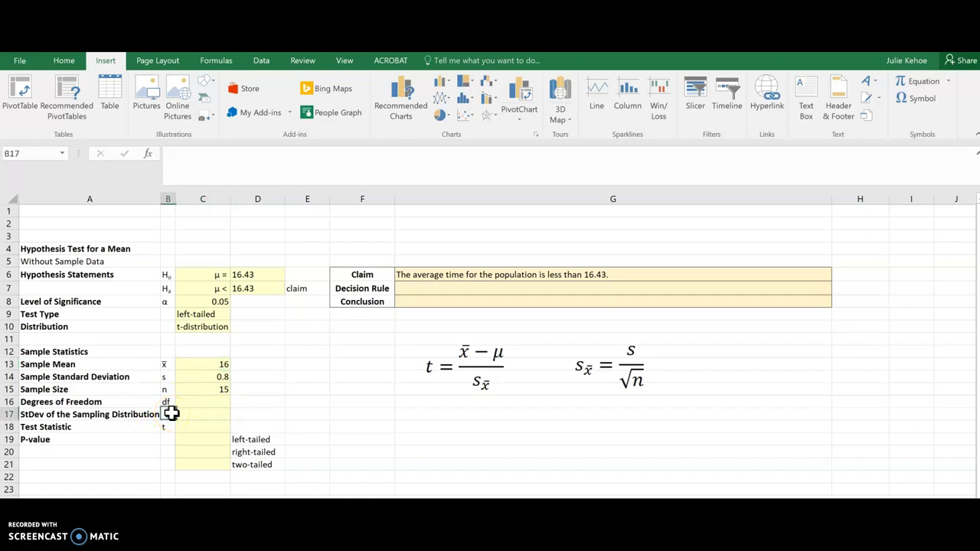
{"action": "left_click", "coordinate": [220, 402]}
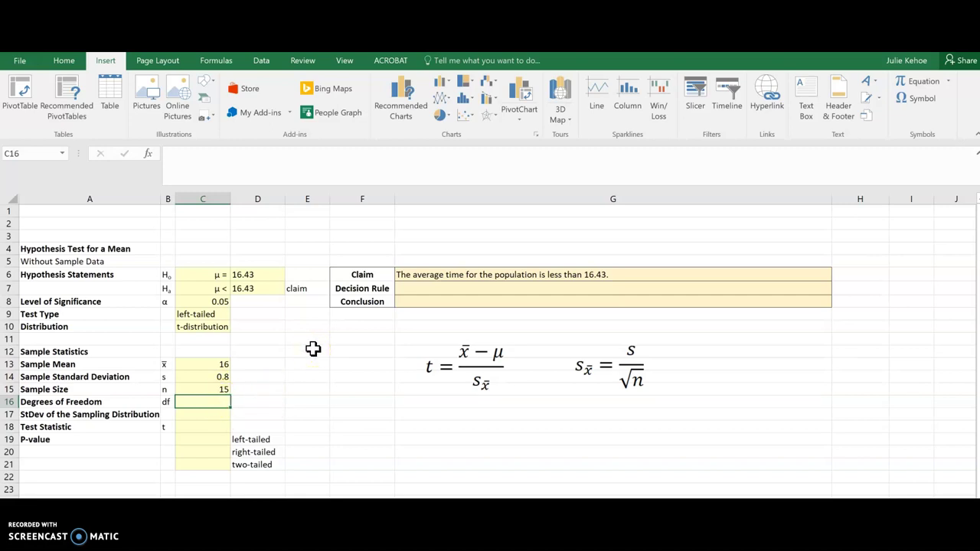
{"action": "type", "text": "="}
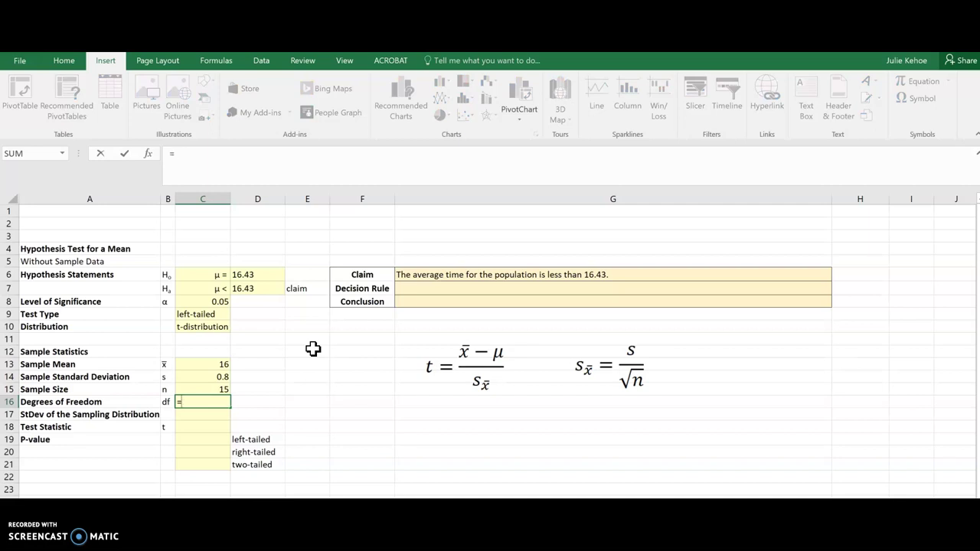
{"action": "left_click", "coordinate": [222, 389]}
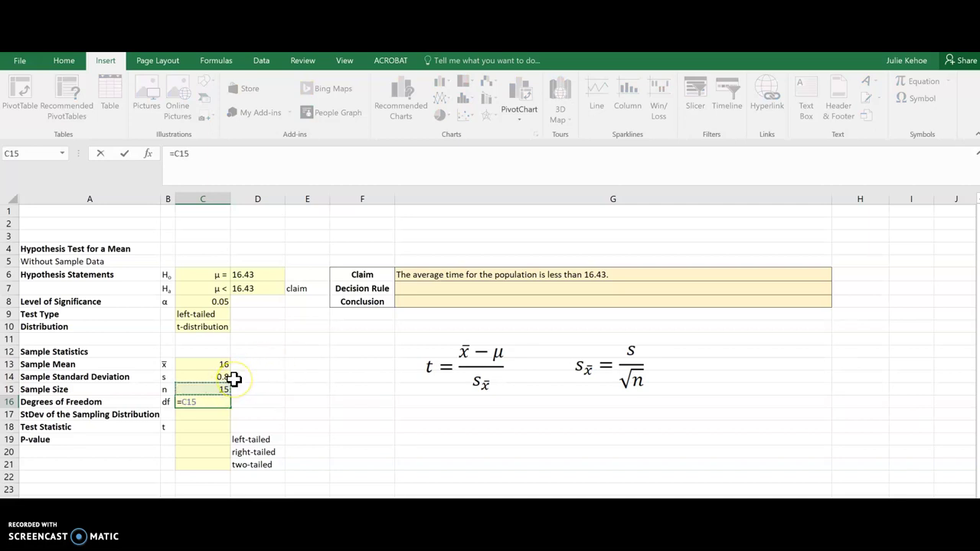
{"action": "type", "text": "-1"}
{"action": "key", "text": "Return"}
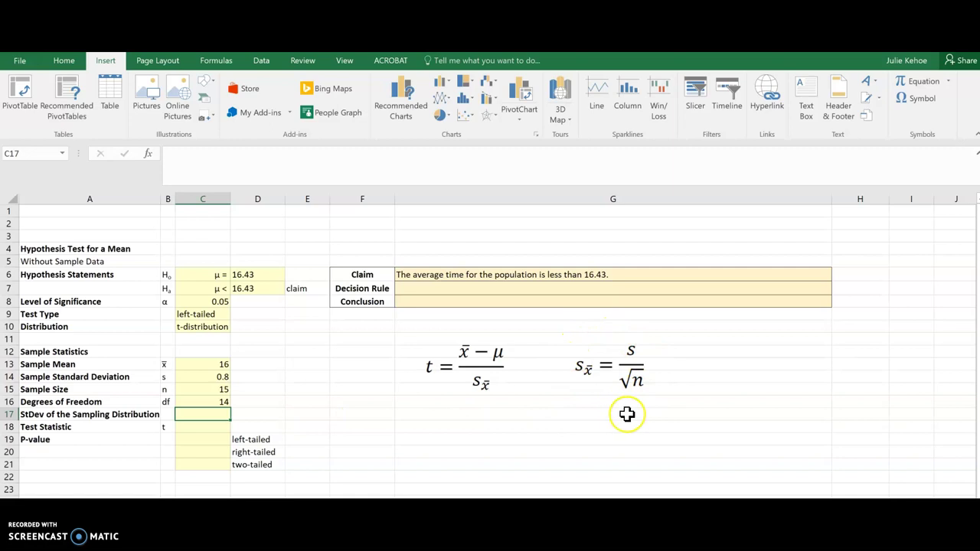
Calculate the standard deviation of the sampling distribution in C17 with =C14/SQRT(C15).
{"action": "type", "text": "="}
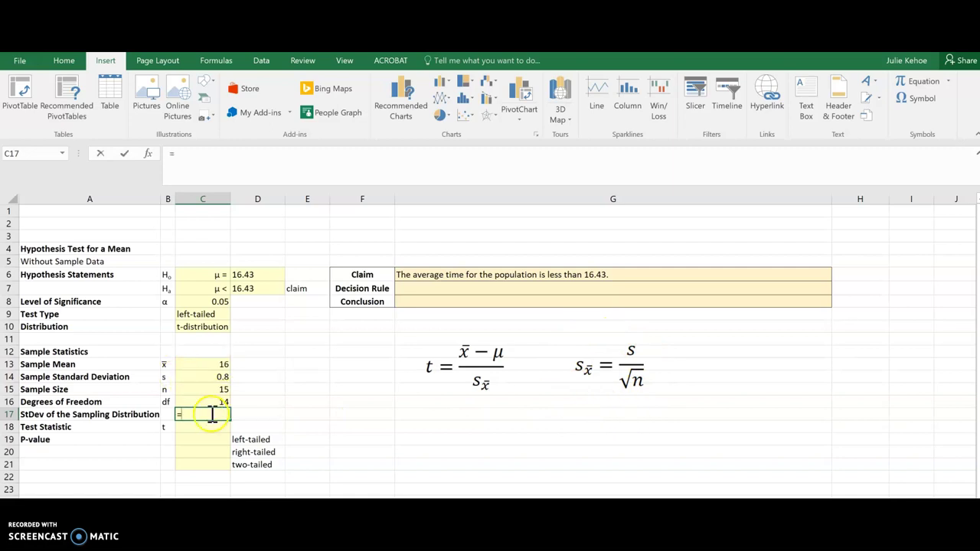
{"action": "left_click", "coordinate": [223, 375]}
{"action": "type", "text": "/"}
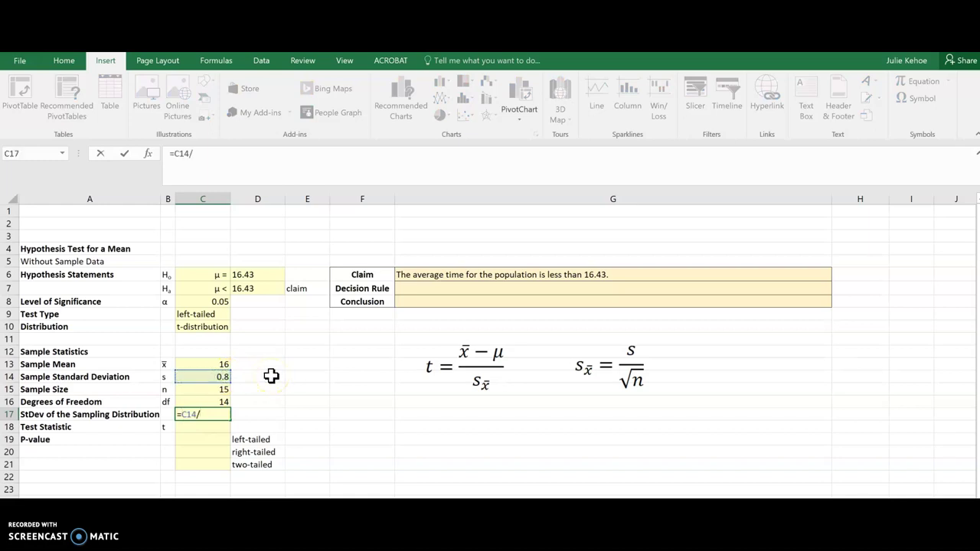
{"action": "type", "text": "sqrt"}
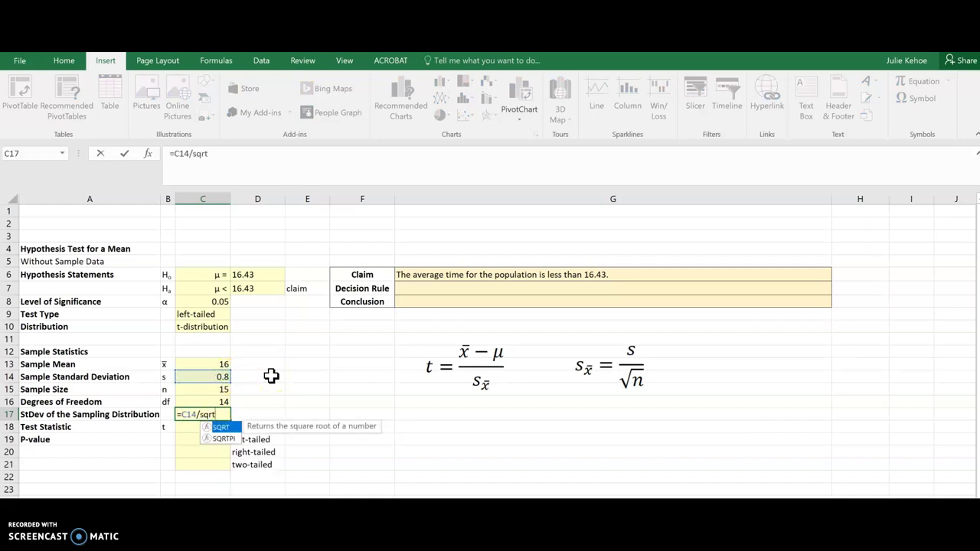
{"action": "type", "text": "("}
{"action": "left_click", "coordinate": [216, 389]}
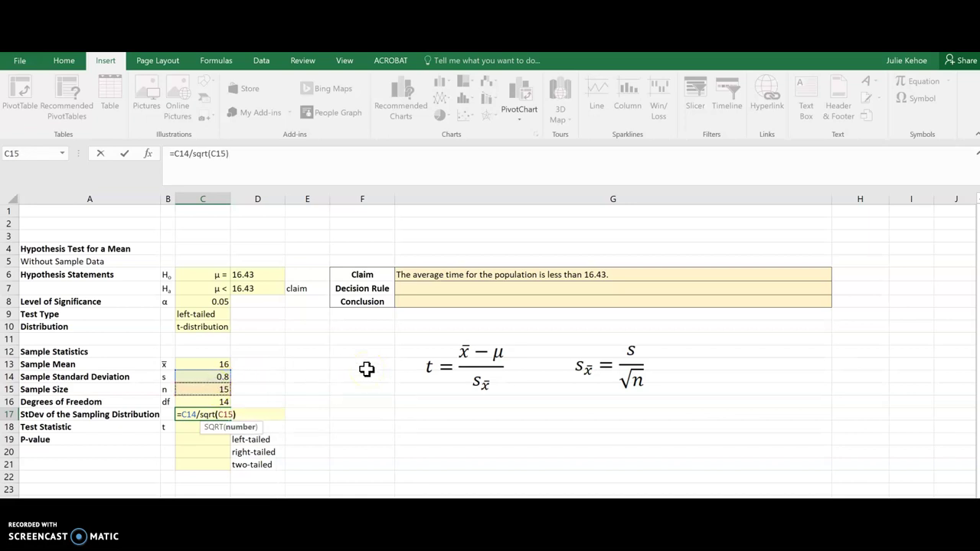
{"action": "key", "text": "Return"}
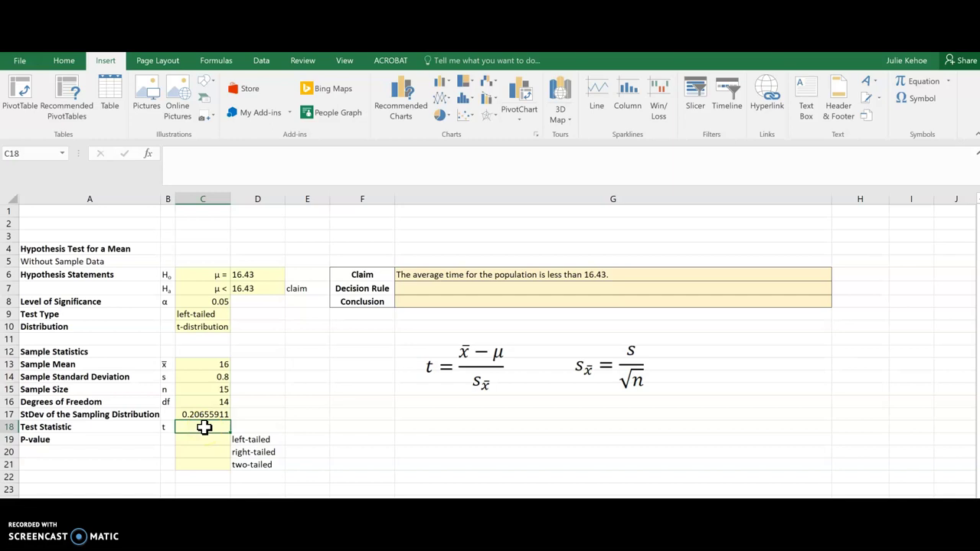
Calculate the test statistic in C18 from the sample mean, hypothesized mean and sampling standard deviation with =(C13-D6)/C17.
{"action": "type", "text": "="}
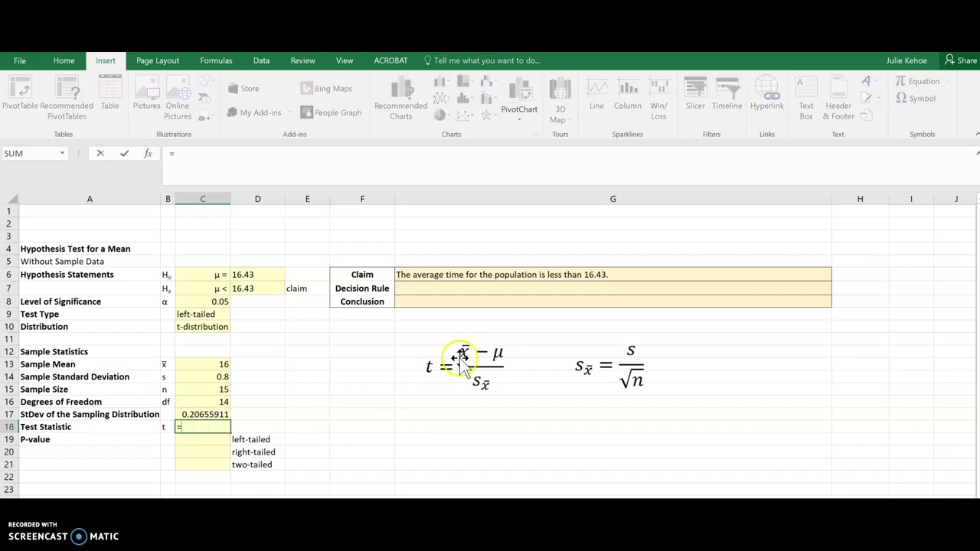
{"action": "left_click", "coordinate": [215, 366]}
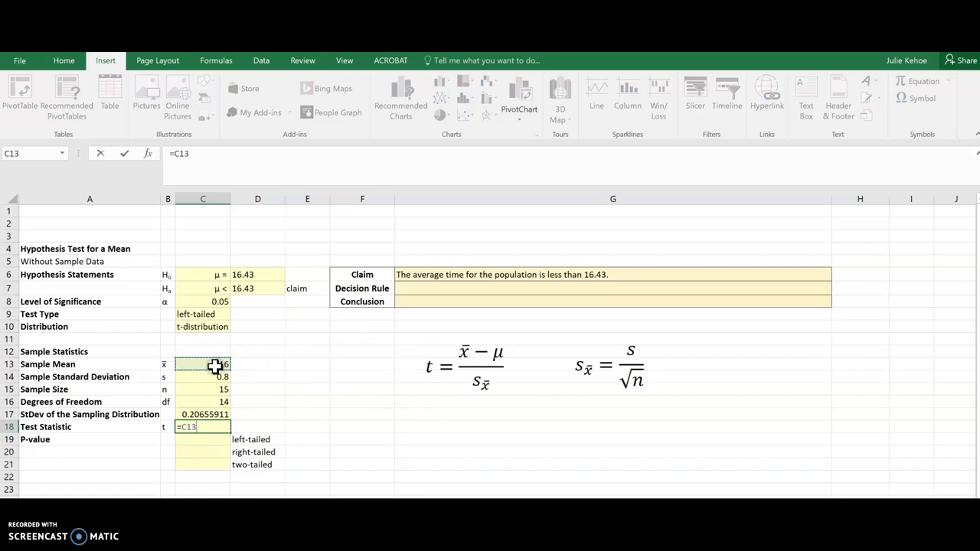
{"action": "type", "text": "-"}
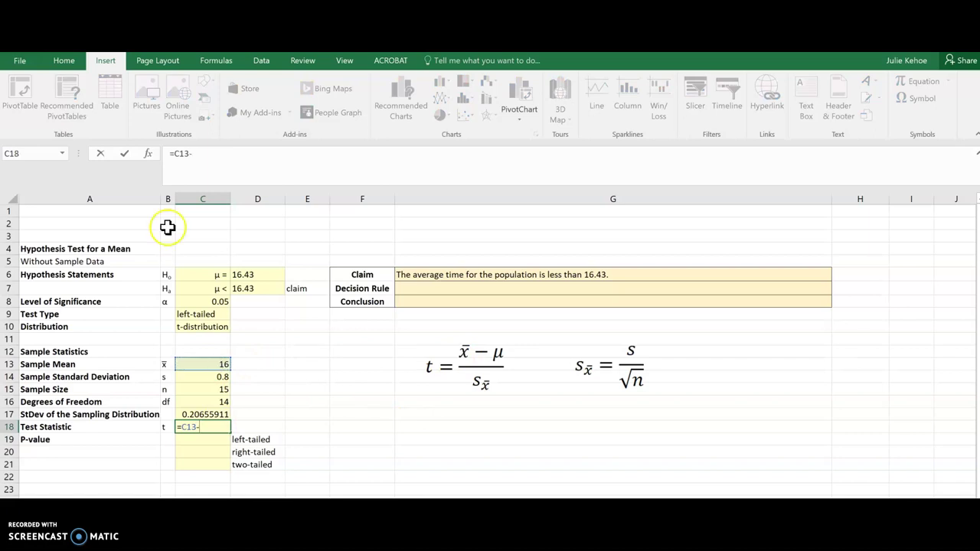
{"action": "left_click", "coordinate": [172, 154]}
{"action": "type", "text": "("}
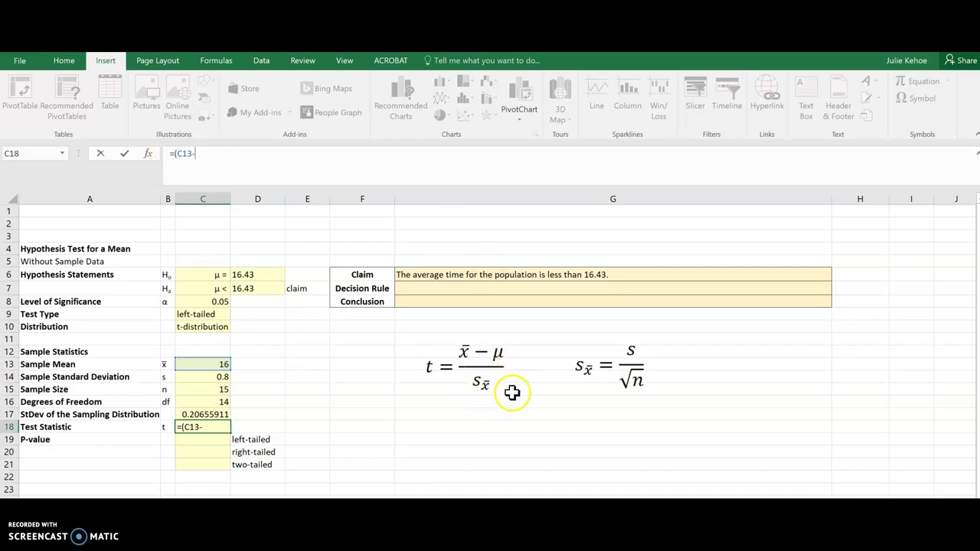
{"action": "left_click", "coordinate": [245, 274]}
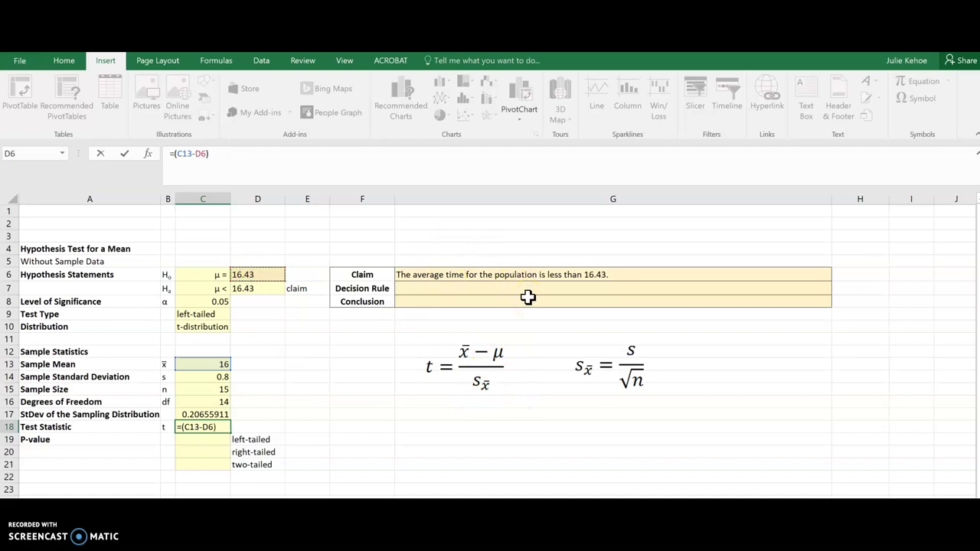
{"action": "type", "text": ")/"}
{"action": "left_click", "coordinate": [218, 413]}
{"action": "key", "text": "Return"}
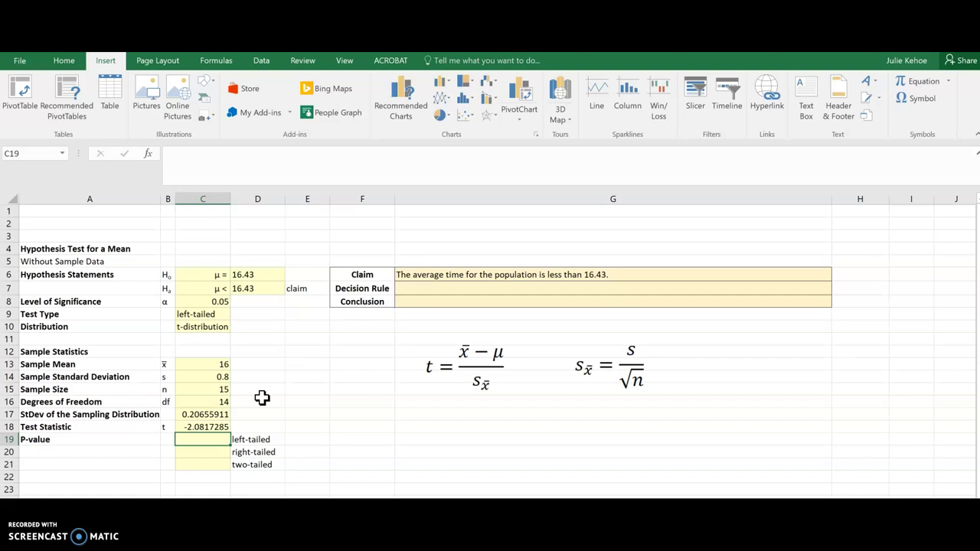
Calculate the left-tailed P-value in C19 with the cumulative t-distribution formula =T.DIST(C18,C16,1).
{"action": "type", "text": "="}
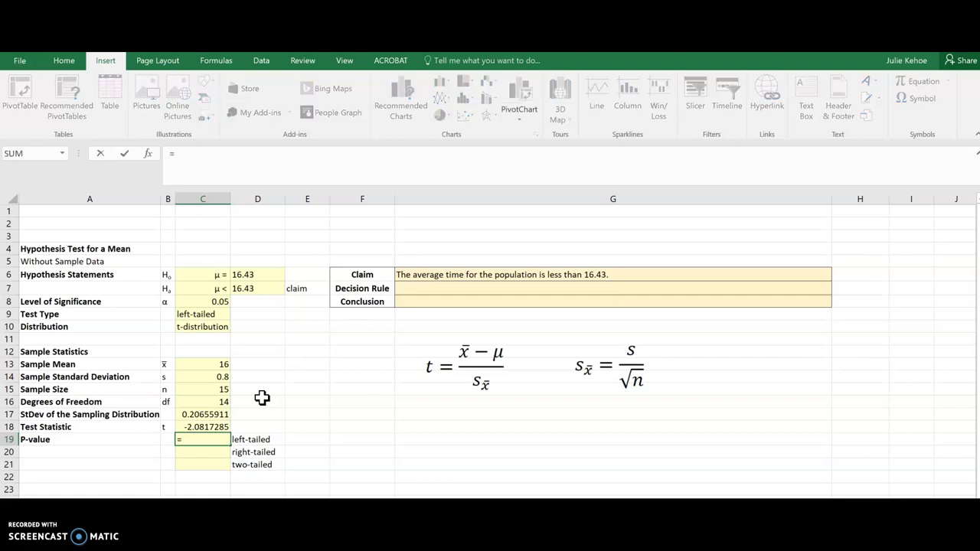
{"action": "type", "text": "t"}
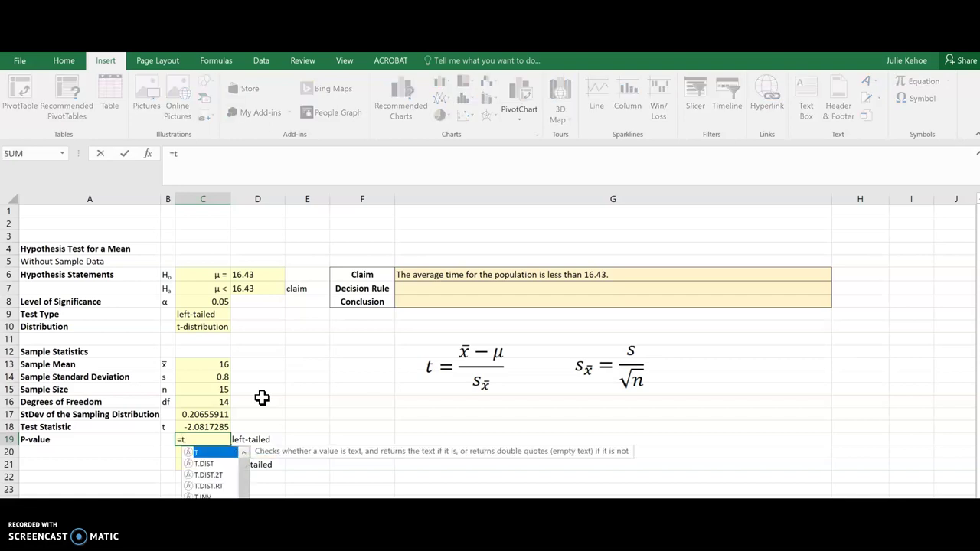
{"action": "left_click", "coordinate": [221, 464]}
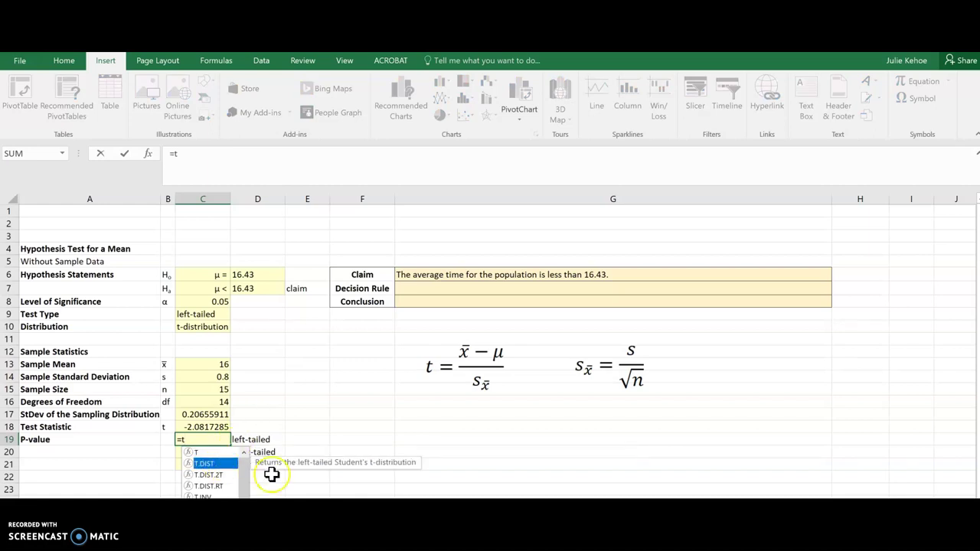
{"action": "double_click", "coordinate": [213, 463]}
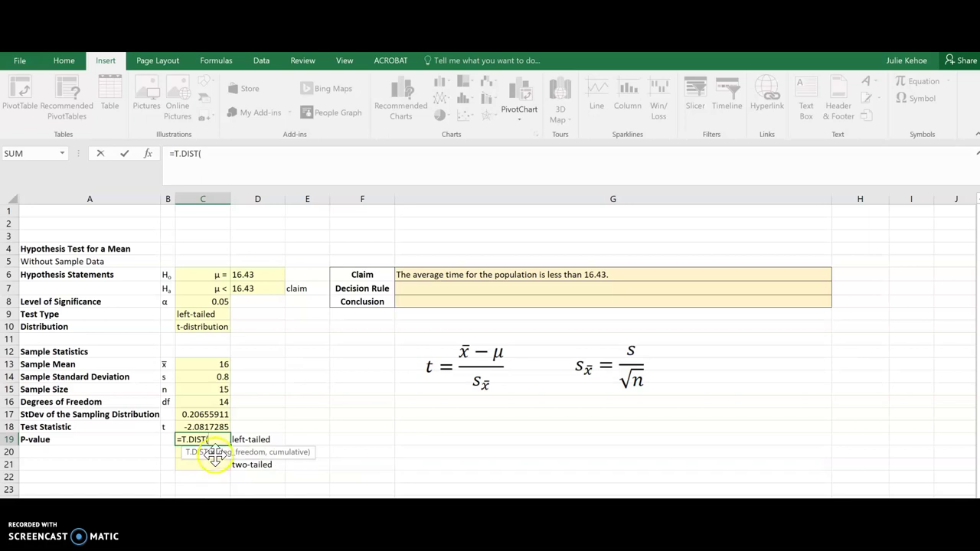
{"action": "left_click", "coordinate": [215, 431]}
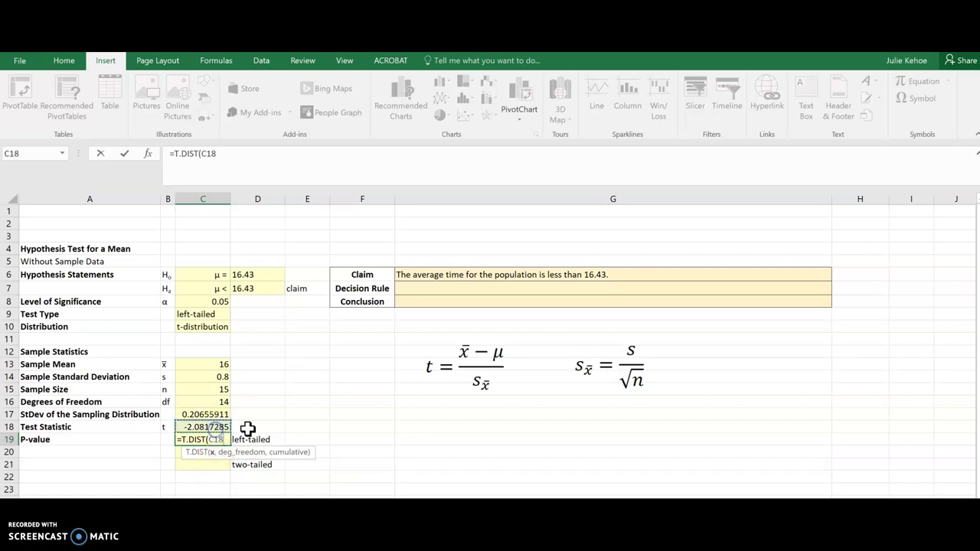
{"action": "type", "text": ","}
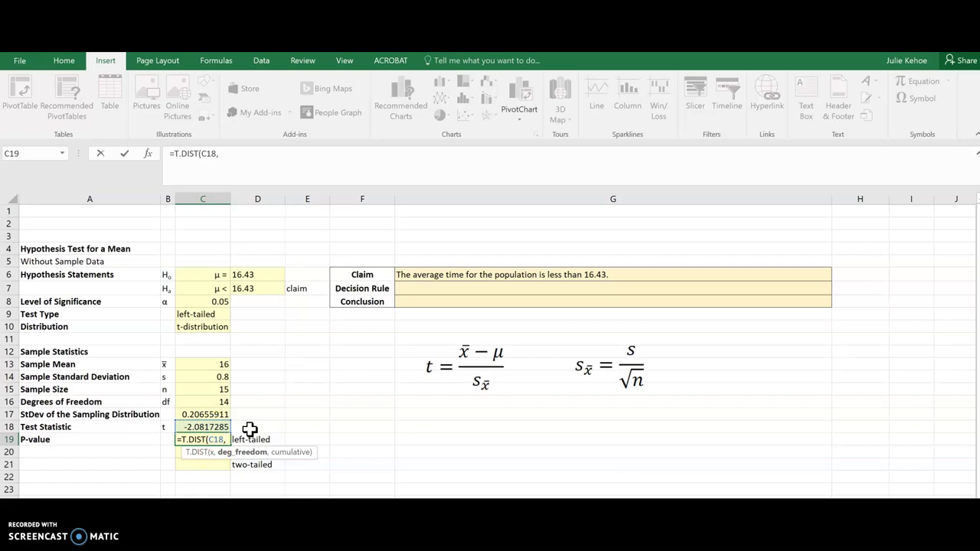
{"action": "left_click", "coordinate": [221, 401]}
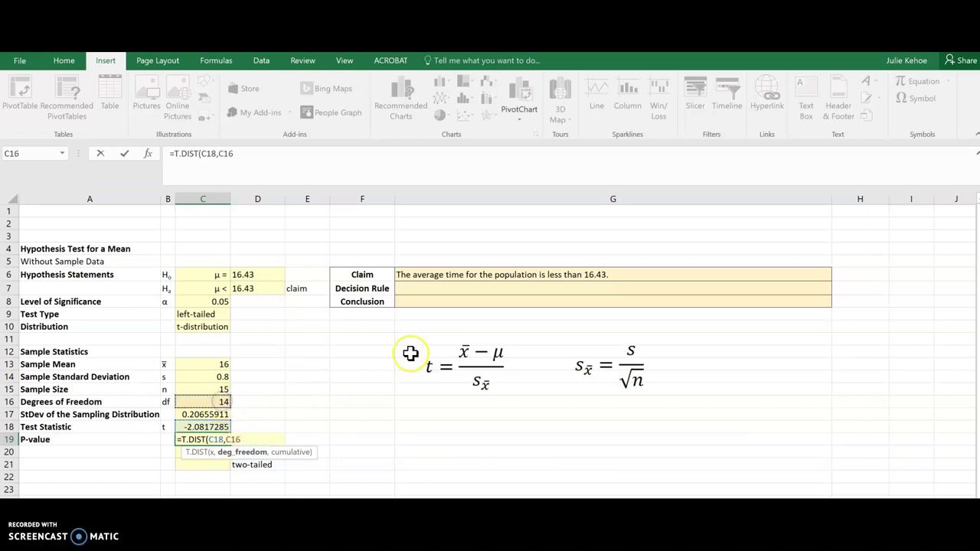
{"action": "type", "text": ","}
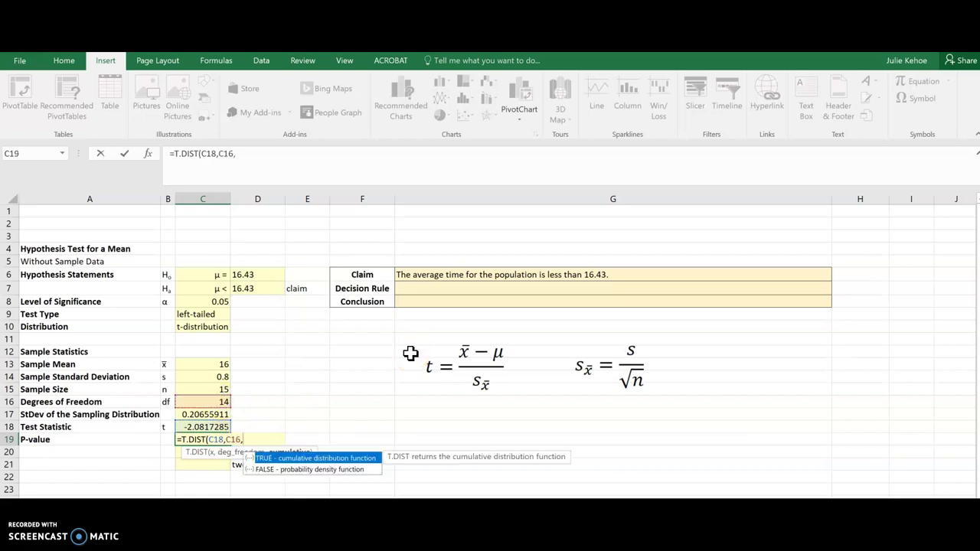
{"action": "type", "text": "1)"}
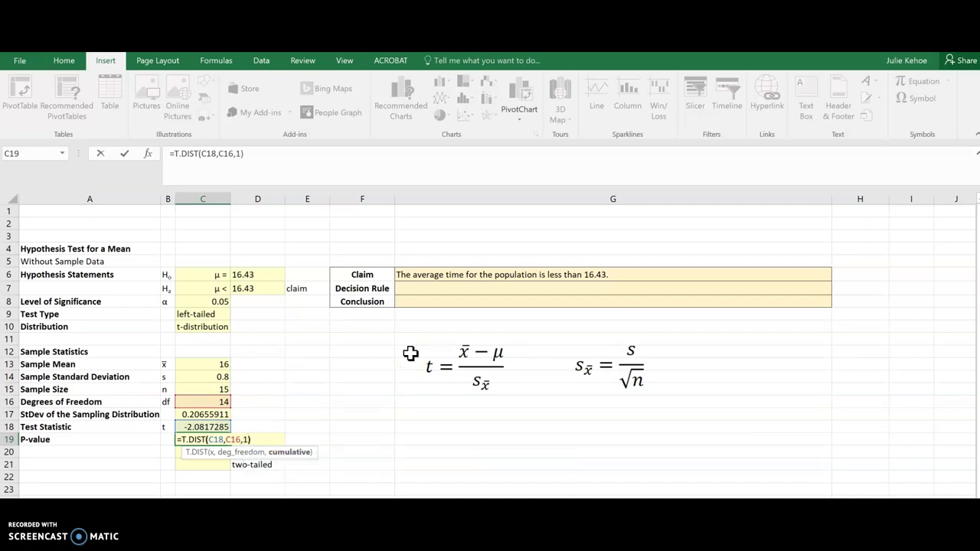
{"action": "key", "text": "Return"}
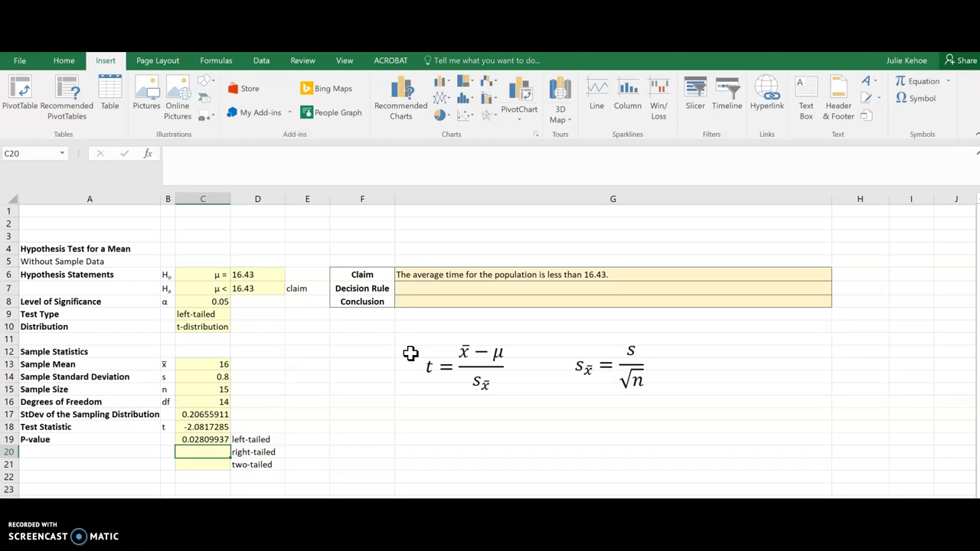
Calculate the right-tailed P-value in C20 from the test statistic and degrees of freedom with =T.DIST.RT(C18,C16).
{"action": "type", "text": "="}
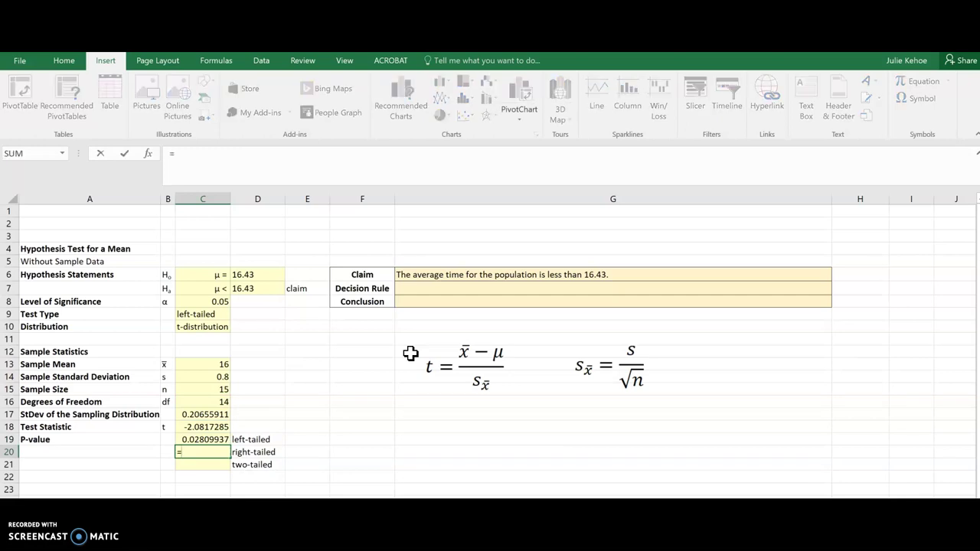
{"action": "type", "text": "t"}
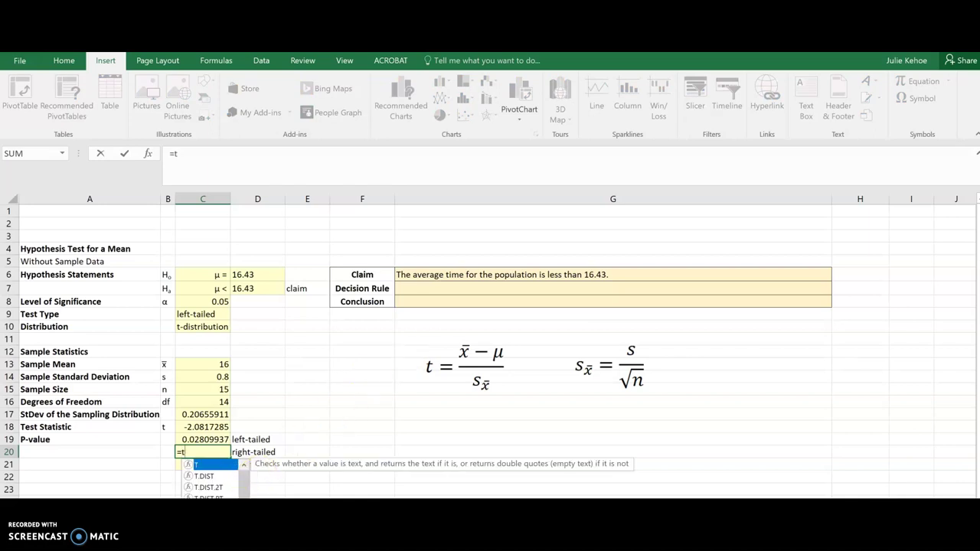
{"action": "key", "text": "Down"}
{"action": "key", "text": "Down"}
{"action": "key", "text": "Down"}
{"action": "key", "text": "Tab"}
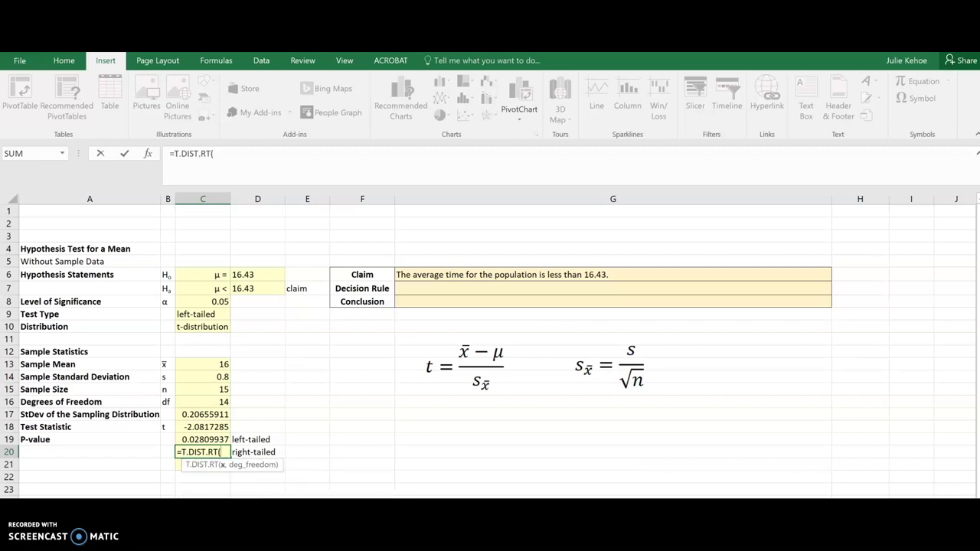
{"action": "left_click", "coordinate": [205, 427]}
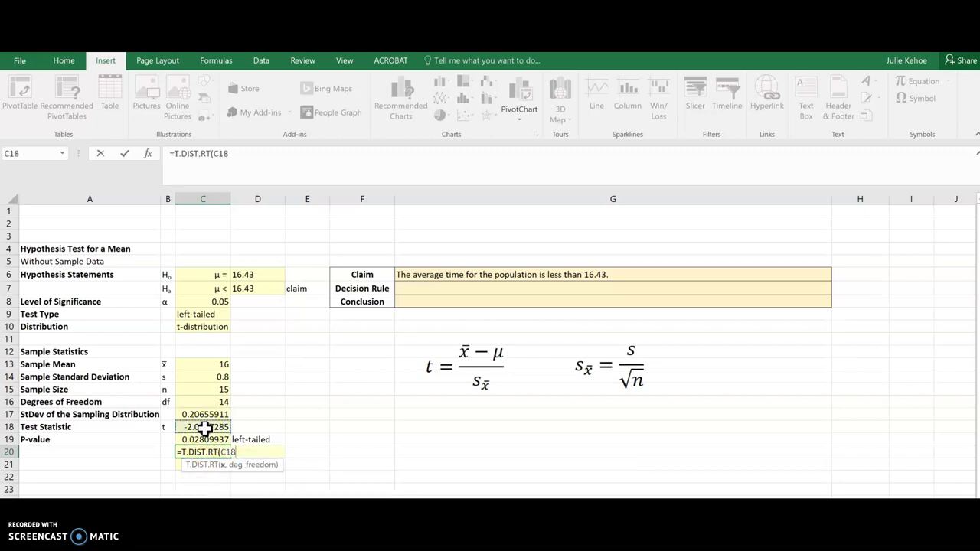
{"action": "type", "text": ","}
{"action": "left_click", "coordinate": [208, 404]}
{"action": "type", "text": ")"}
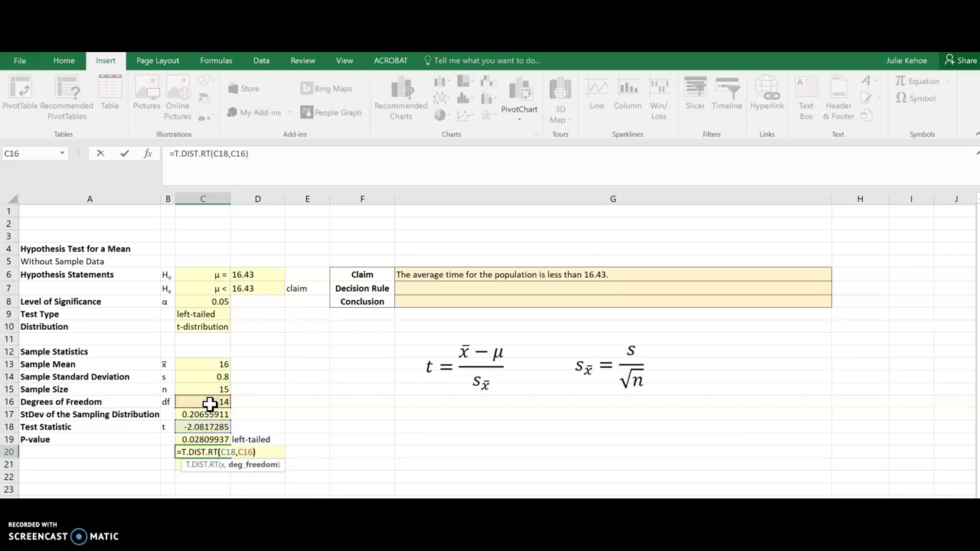
{"action": "key", "text": "Return"}
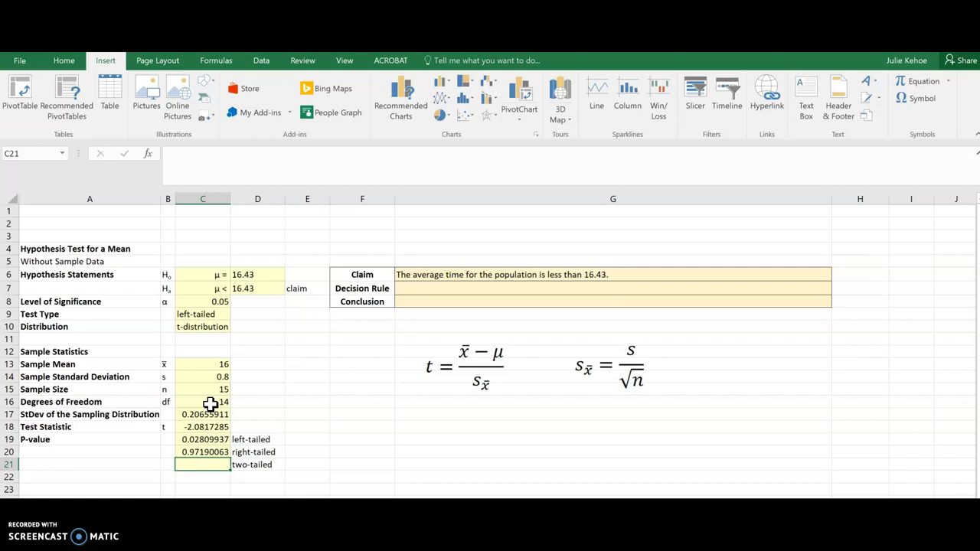
Try to calculate the two-tailed P-value in C21 with =T.DIST.2T(C18,C16), and clear the cell.
{"action": "type", "text": "="}
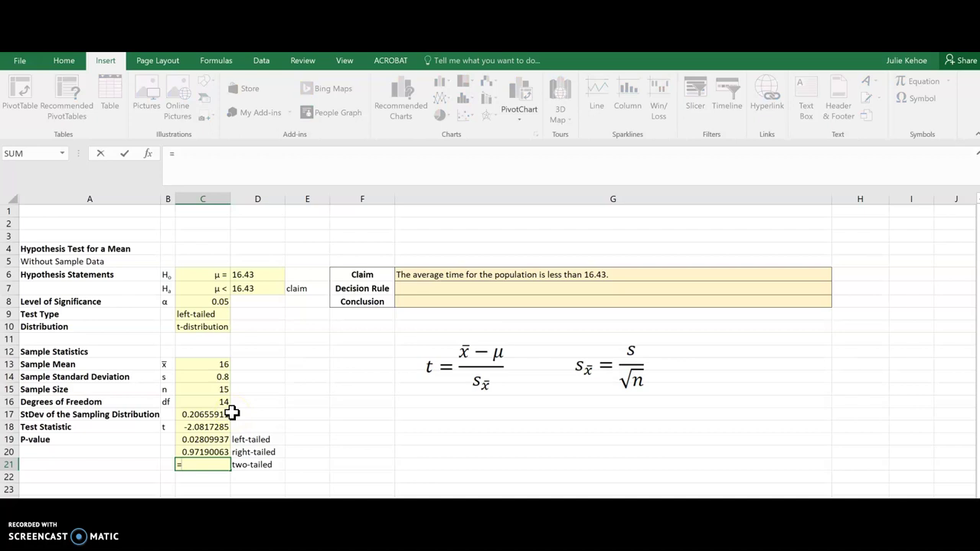
{"action": "type", "text": "t"}
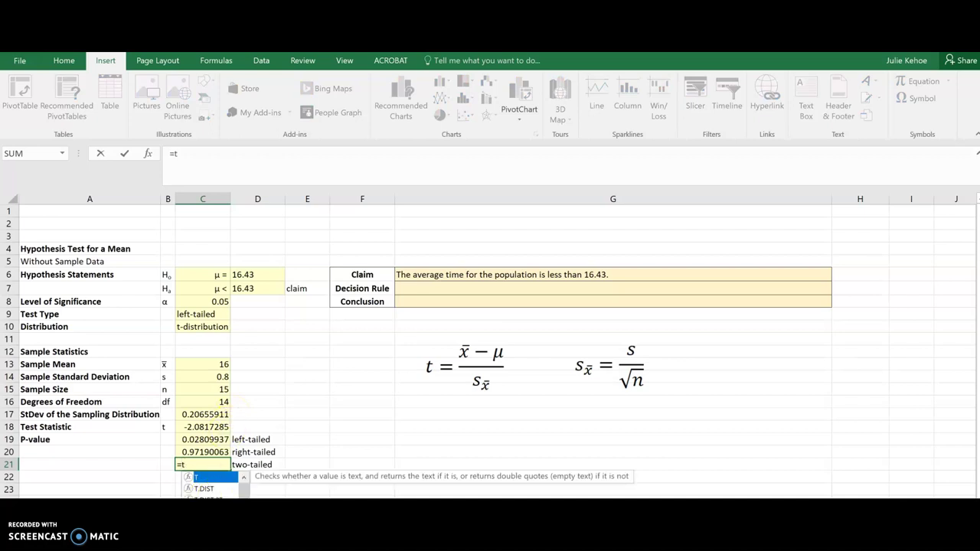
{"action": "key", "text": "Down"}
{"action": "key", "text": "Down"}
{"action": "key", "text": "Tab"}
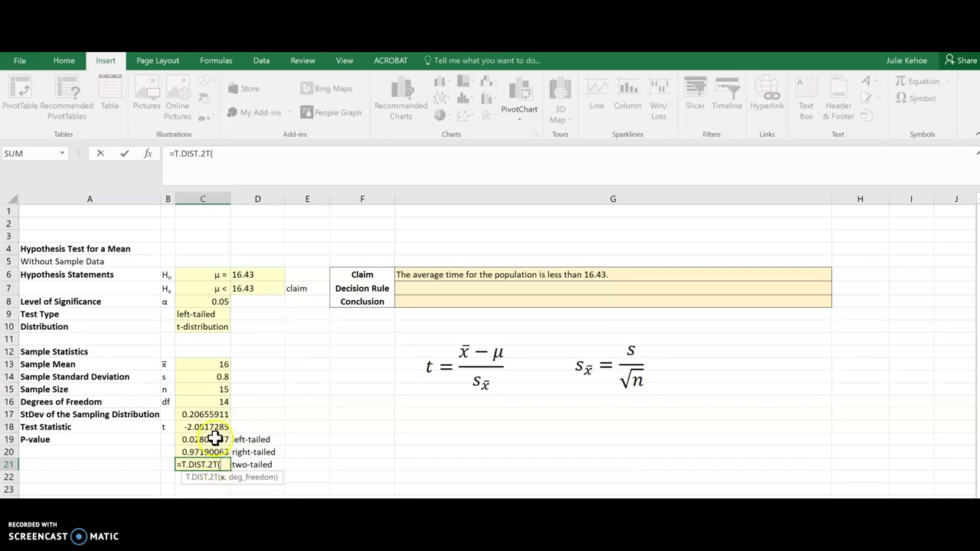
{"action": "left_click", "coordinate": [217, 427]}
{"action": "type", "text": ","}
{"action": "left_click", "coordinate": [220, 402]}
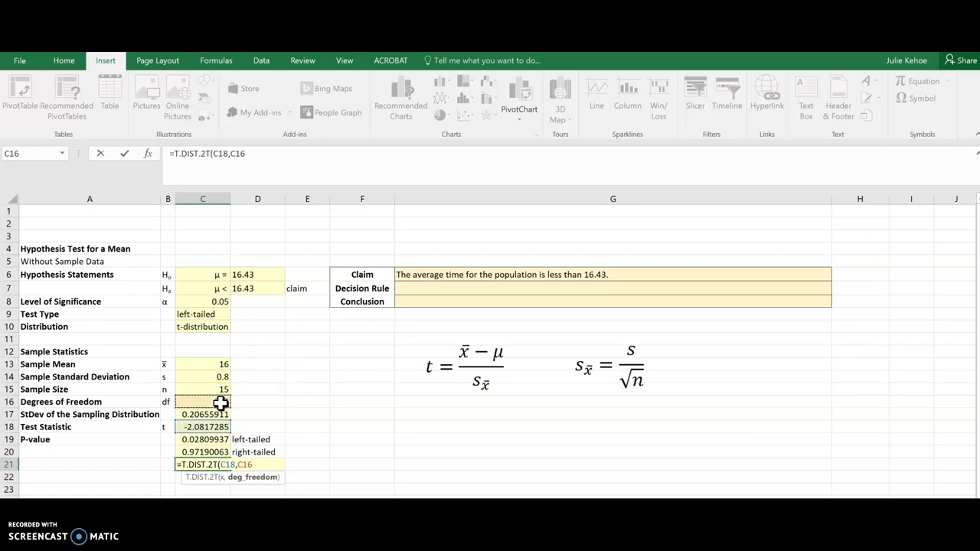
{"action": "type", "text": ")"}
{"action": "key", "text": "Return"}
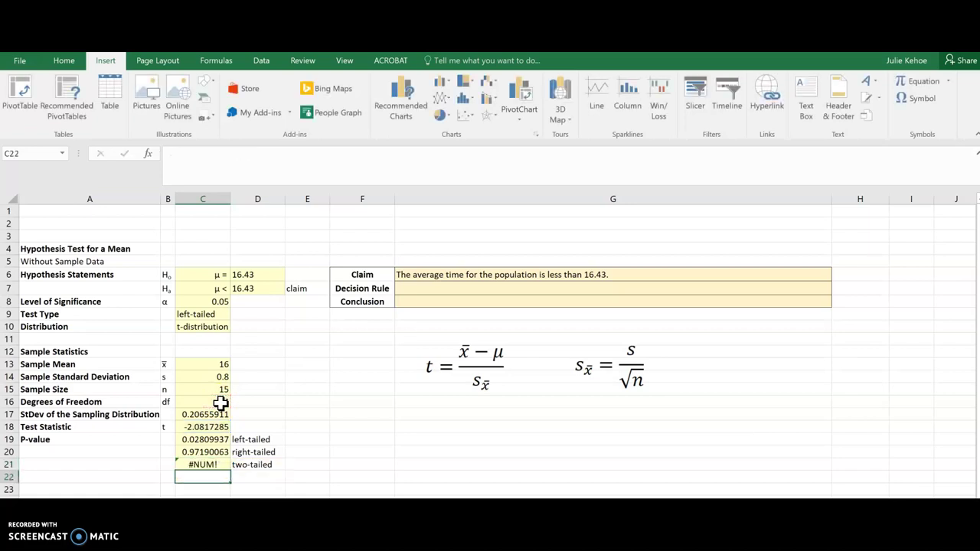
{"action": "left_click", "coordinate": [203, 465]}
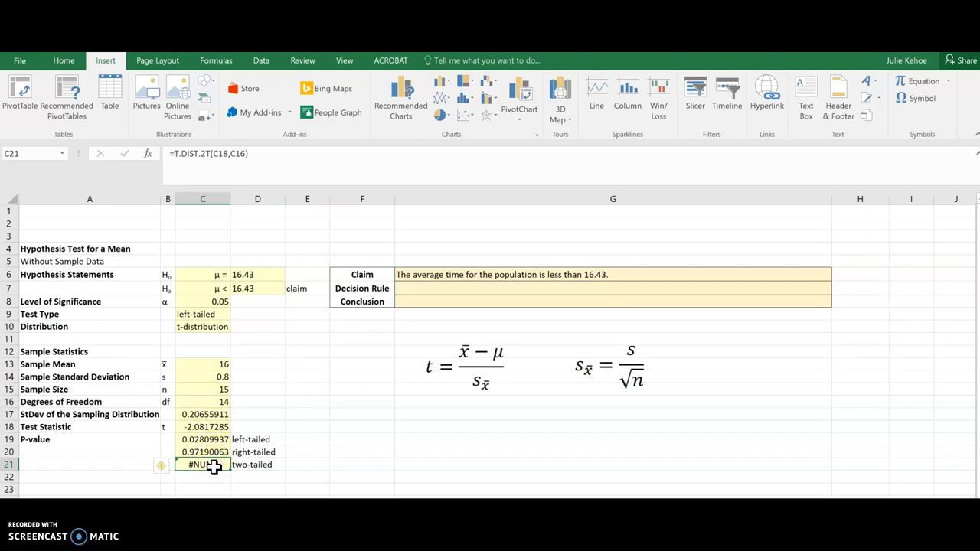
{"action": "key", "text": "Delete"}
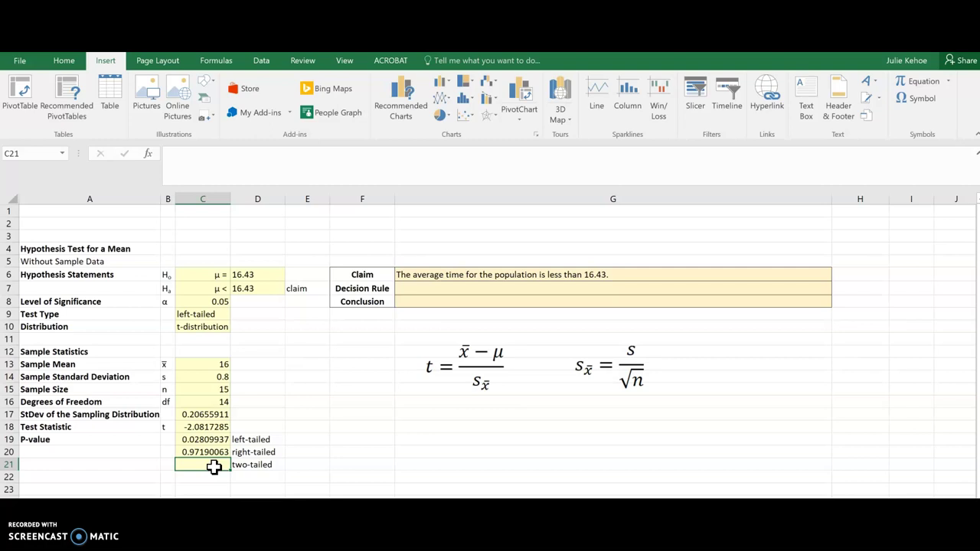
Calculate the two-tailed P-value in C21 as twice the smaller one-tailed P-value with =2*MIN(C19:C20).
{"action": "type", "text": "=2"}
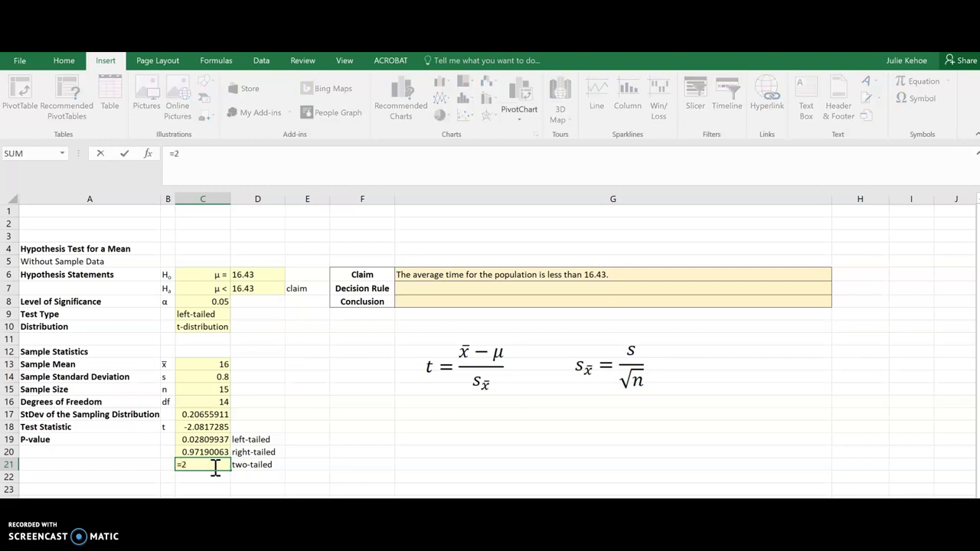
{"action": "type", "text": "*MIN"}
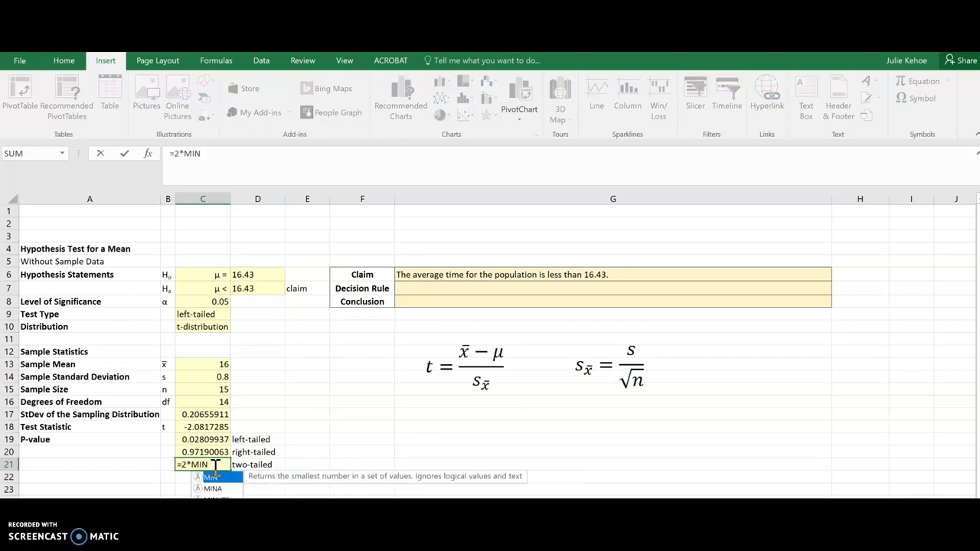
{"action": "type", "text": "("}
{"action": "left_click", "coordinate": [214, 440]}
{"action": "left_click_drag", "start_coordinate": [214, 439], "coordinate": [211, 452]}
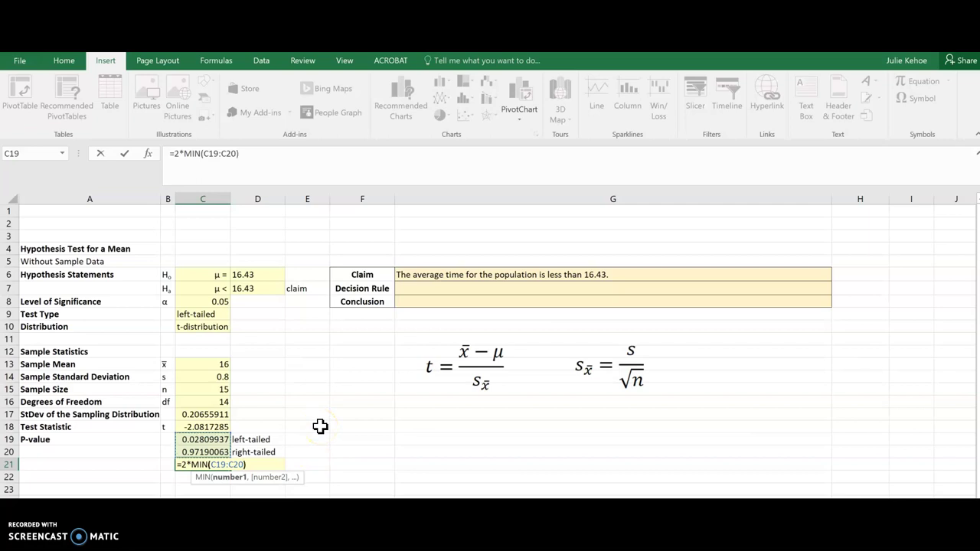
{"action": "key", "text": "Return"}
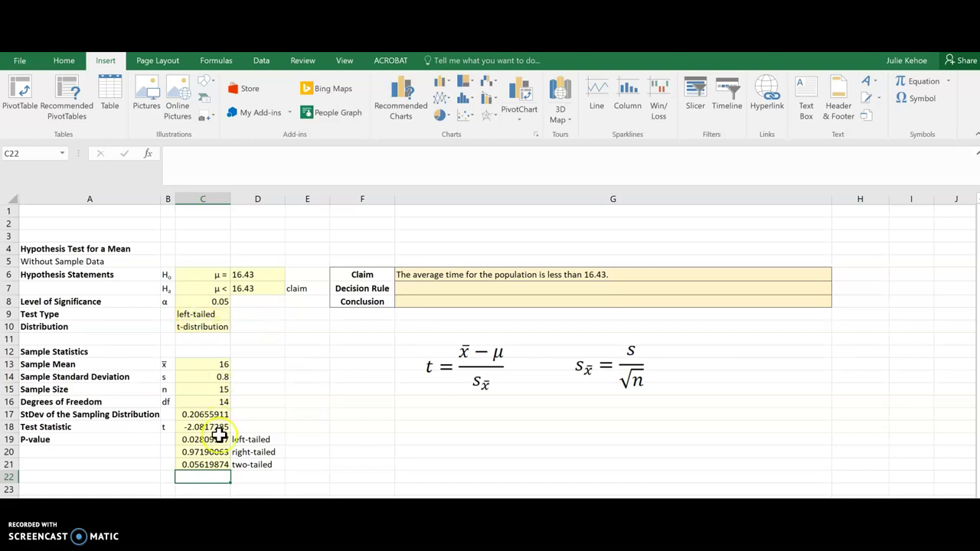
Enter the comparison note "< alpha" in E19 beside the left-tailed P-value.
{"action": "left_click", "coordinate": [302, 440]}
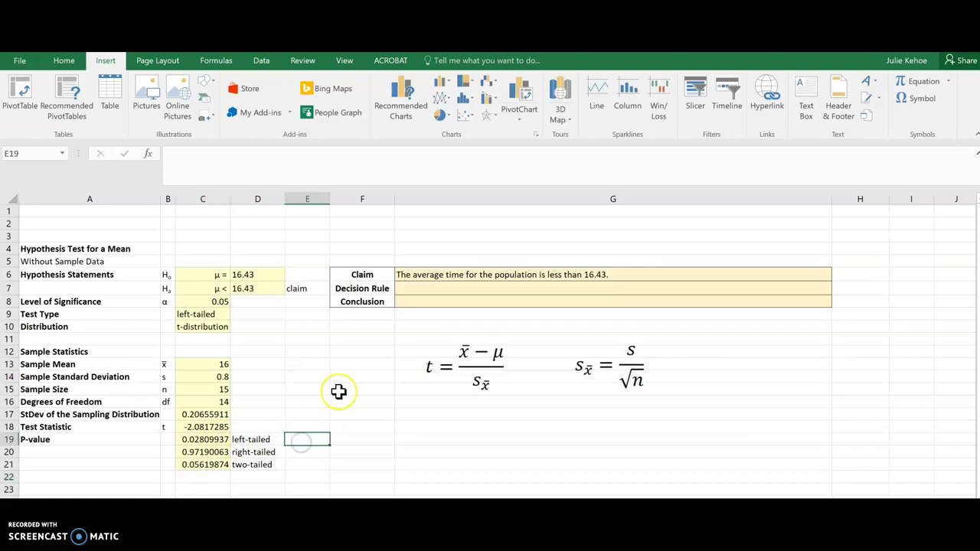
{"action": "type", "text": "< alpha"}
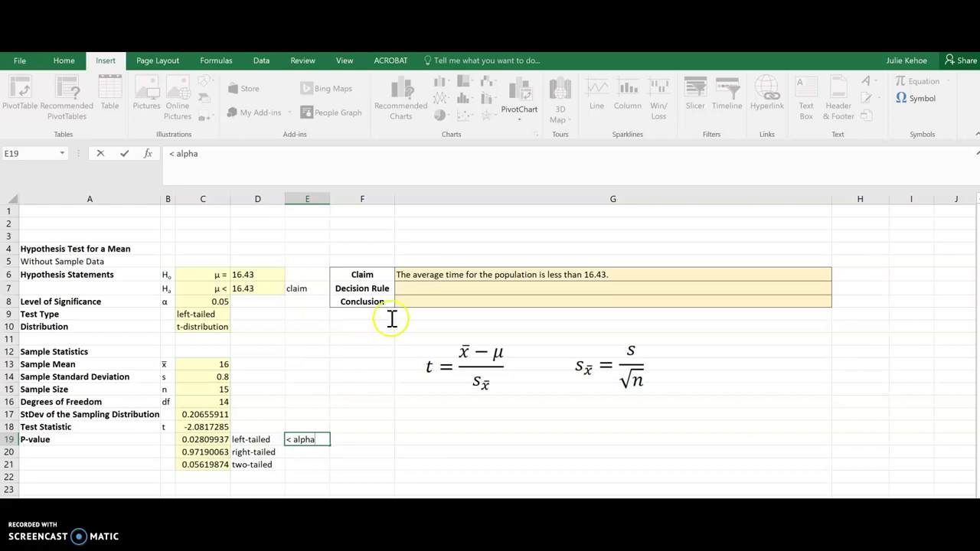
Enter "Reject the null hypothesis" as the Decision Rule in G7.
{"action": "left_click", "coordinate": [426, 291]}
{"action": "type", "text": "Reje"}
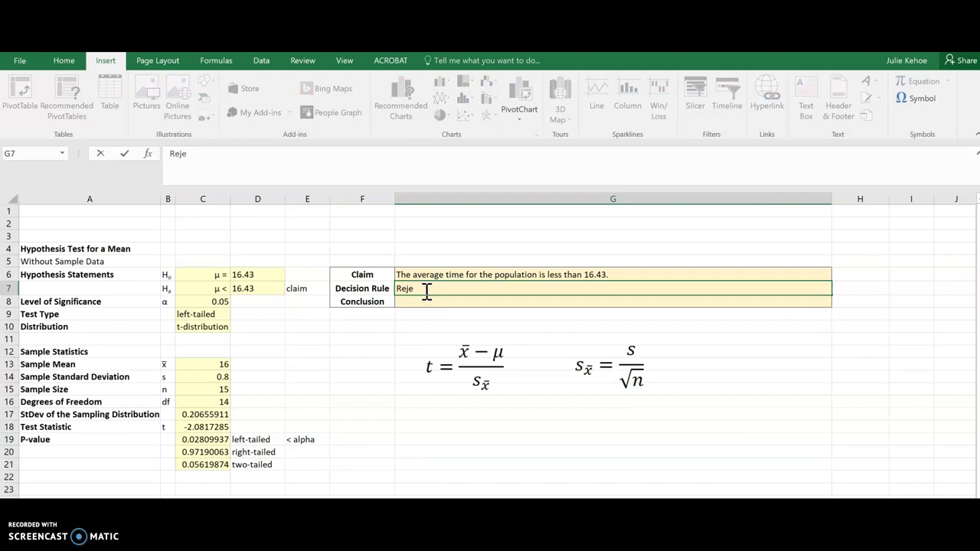
{"action": "type", "text": "ct the null hypothesis"}
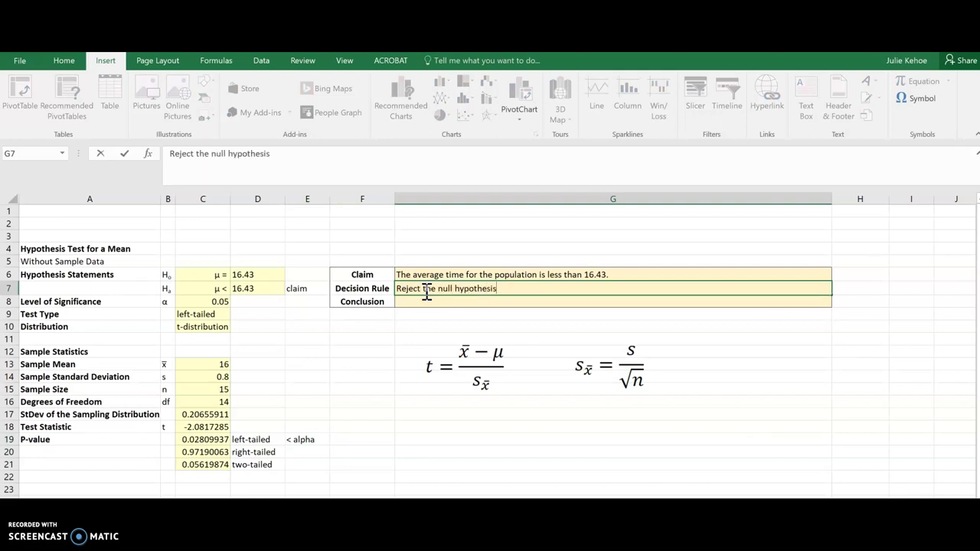
{"action": "key", "text": "Return"}
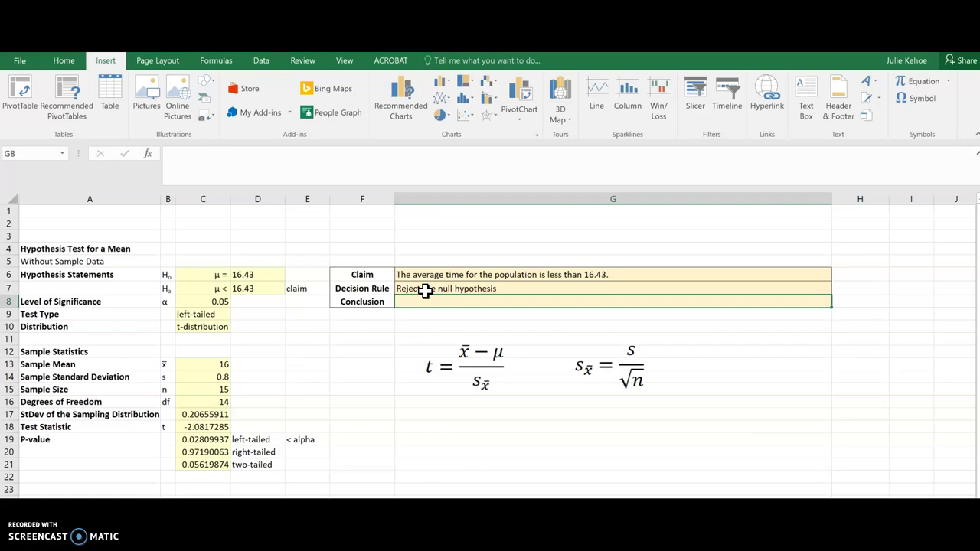
Enter the Conclusion in G8: "There is enough evidence to support the claim that the averager for the population is less than 16.43.".
{"action": "type", "text": "There is e"}
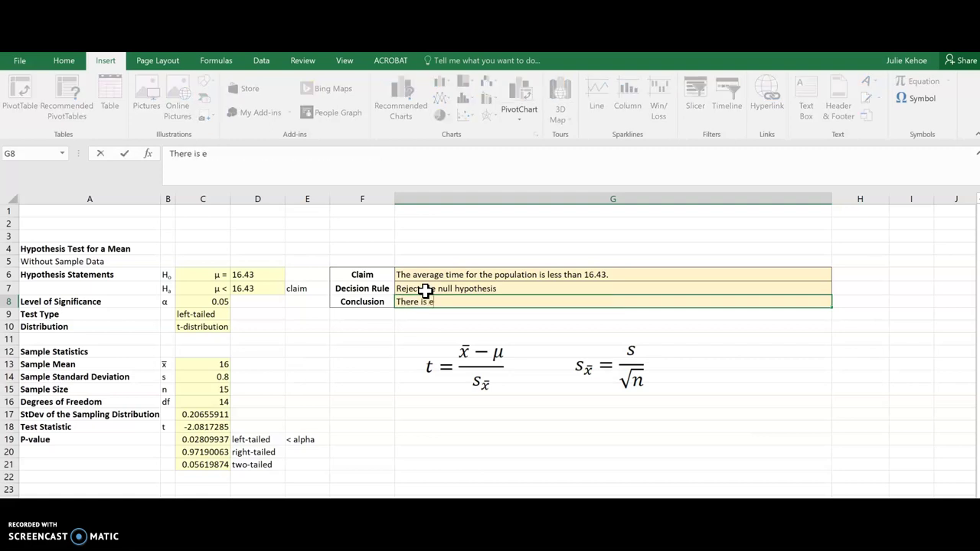
{"action": "type", "text": "nough evidence to"}
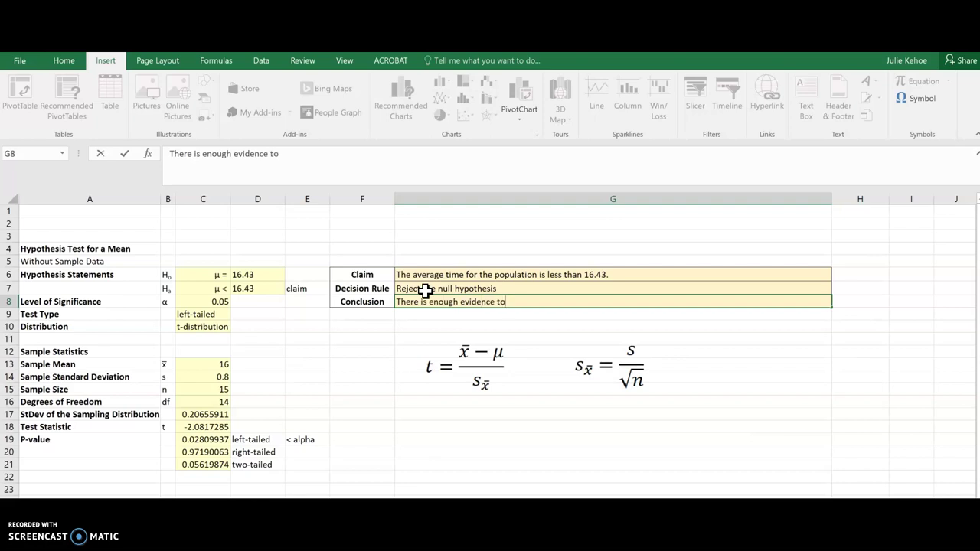
{"action": "type", "text": " support the claim that the averager for the population is less than 16.43."}
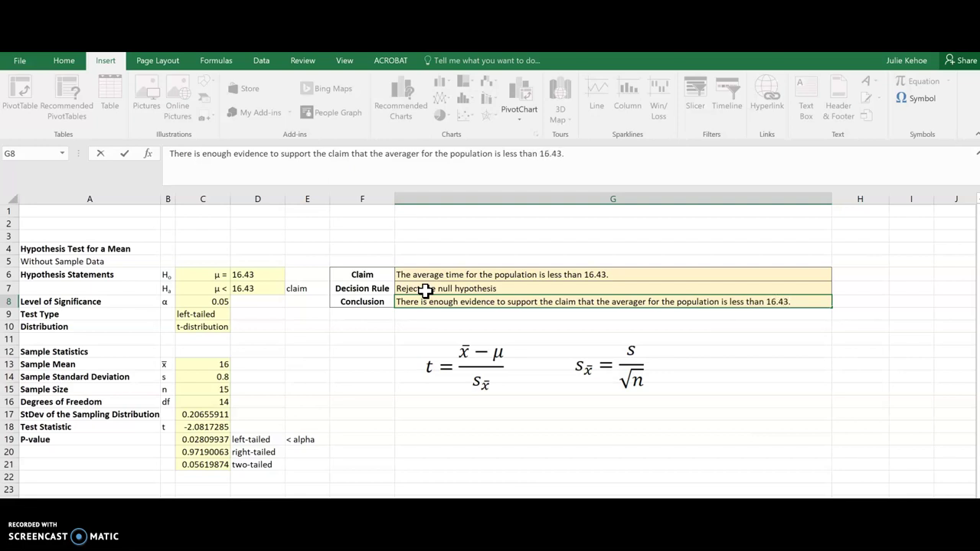
{"action": "key", "text": "Return"}
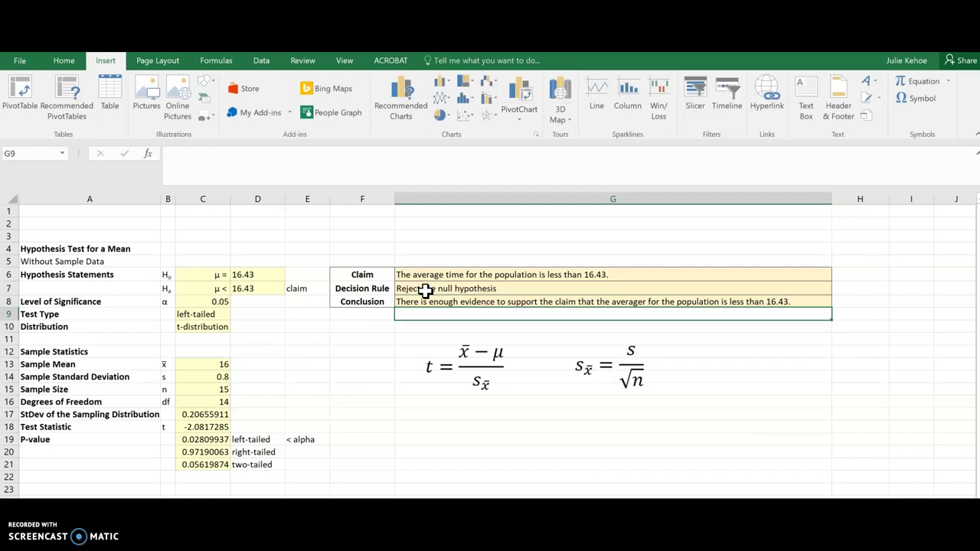